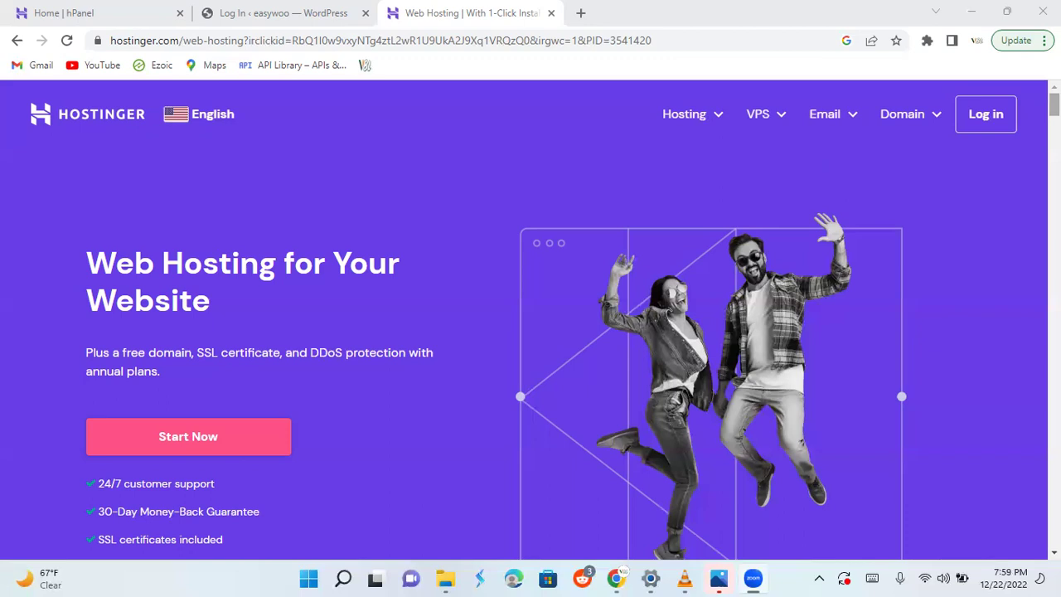
# - Examine the web hosting page, comparing prices, features and bonuses of the Single, Premium and Business plans
pyautogui.click(1055, 106)
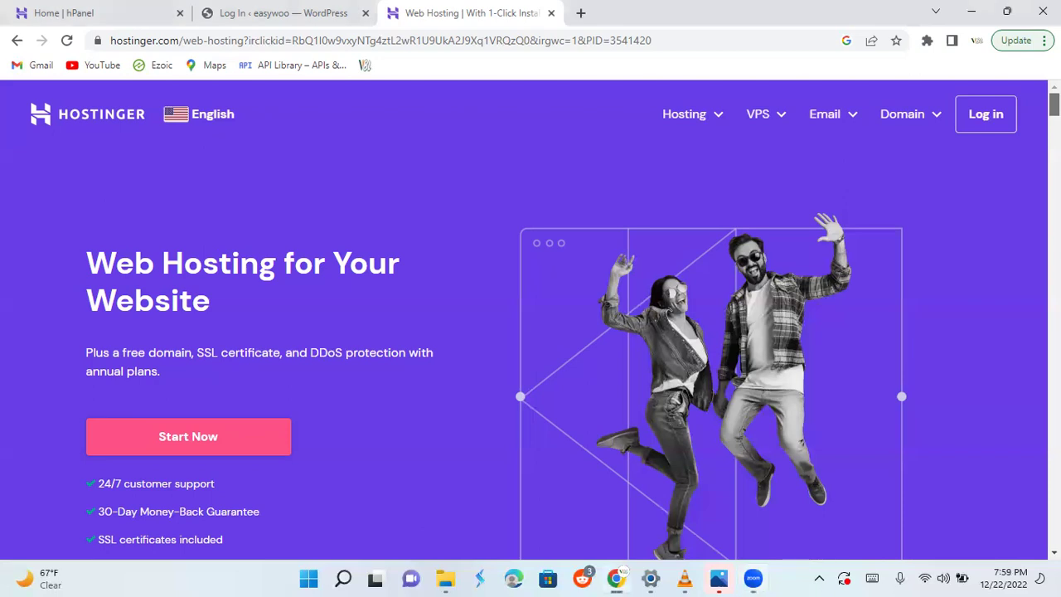
pyautogui.scroll(-3, 531, 332)
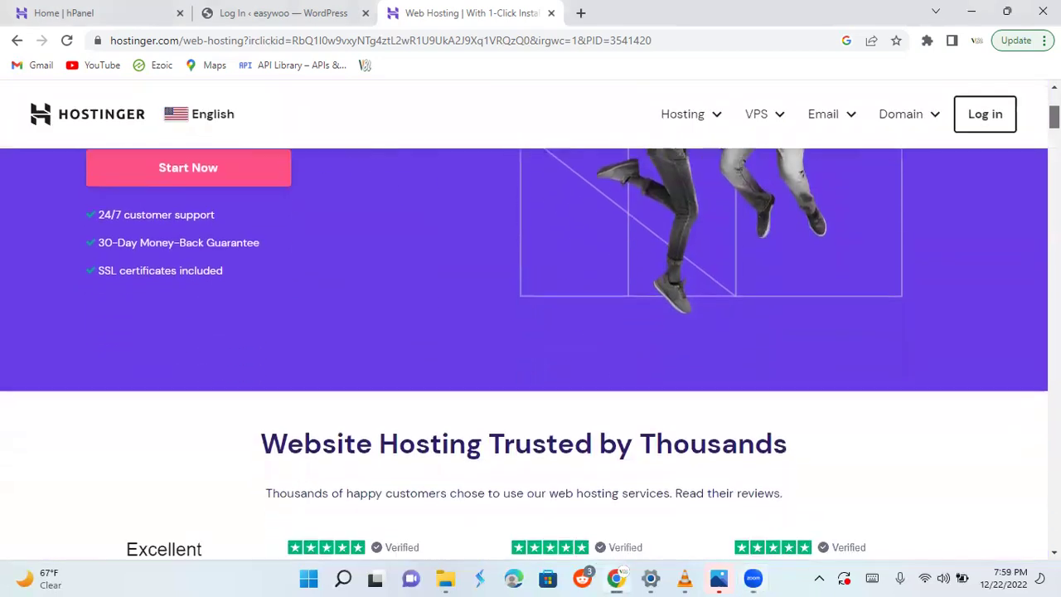
pyautogui.scroll(-3, 531, 332)
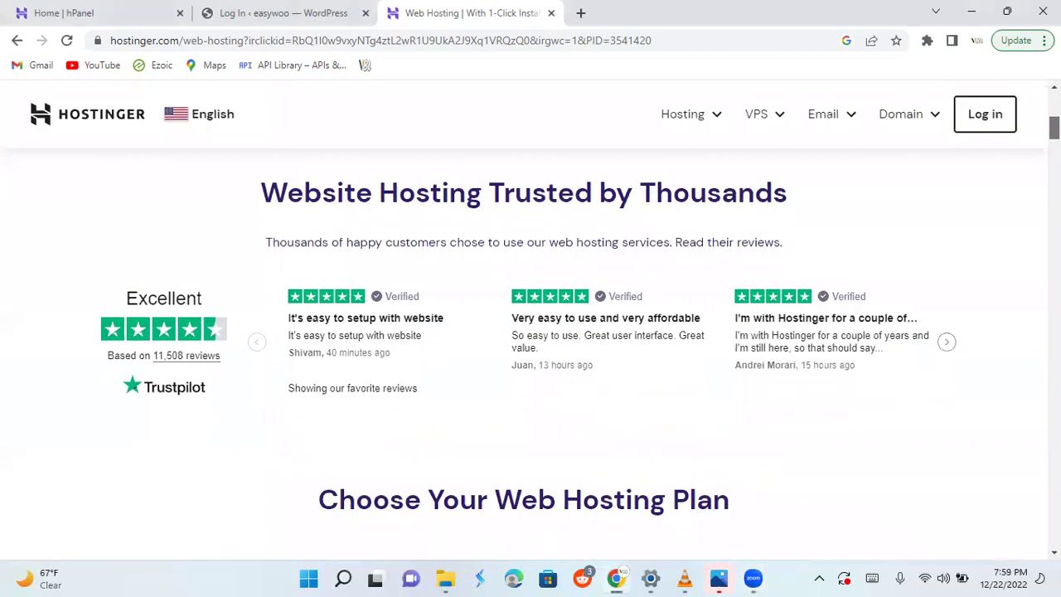
pyautogui.moveTo(1055, 128); pyautogui.dragTo(1054, 147)
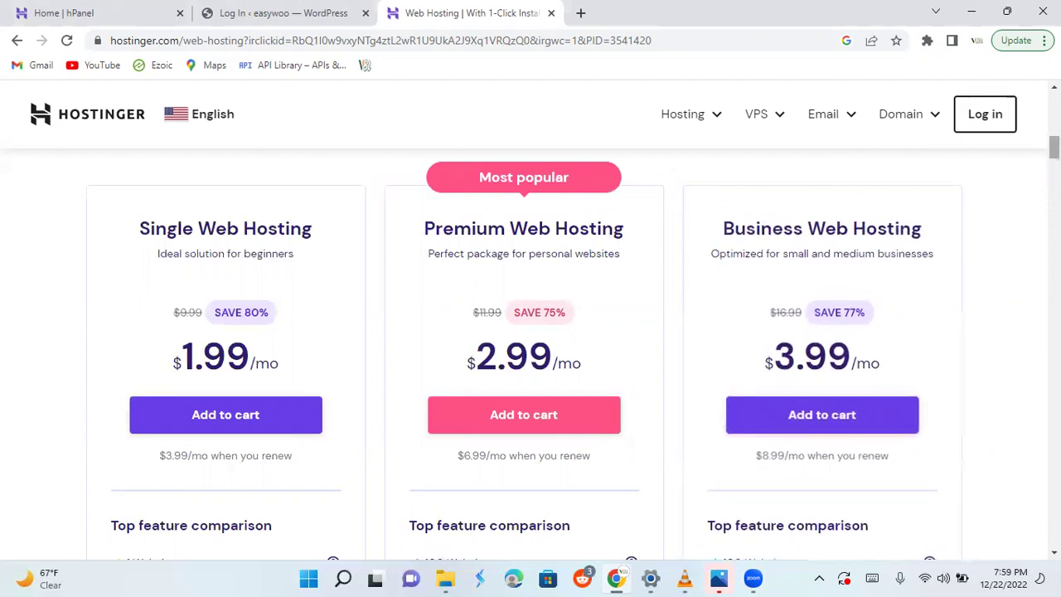
pyautogui.scroll(-8, 1053, 149)
pyautogui.scroll(10, 530, 354)
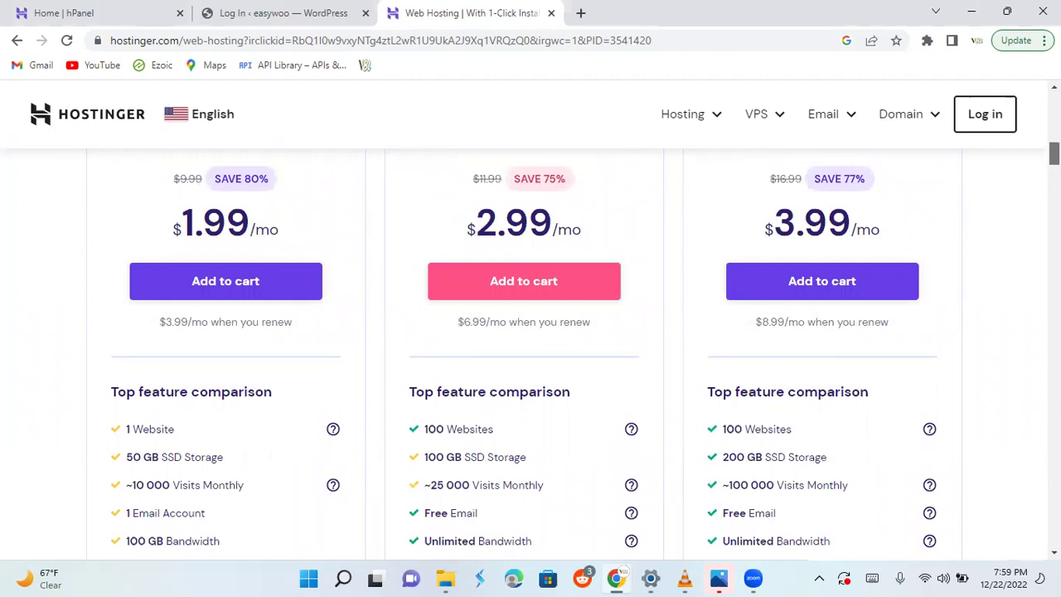
pyautogui.scroll(-4, 530, 354)
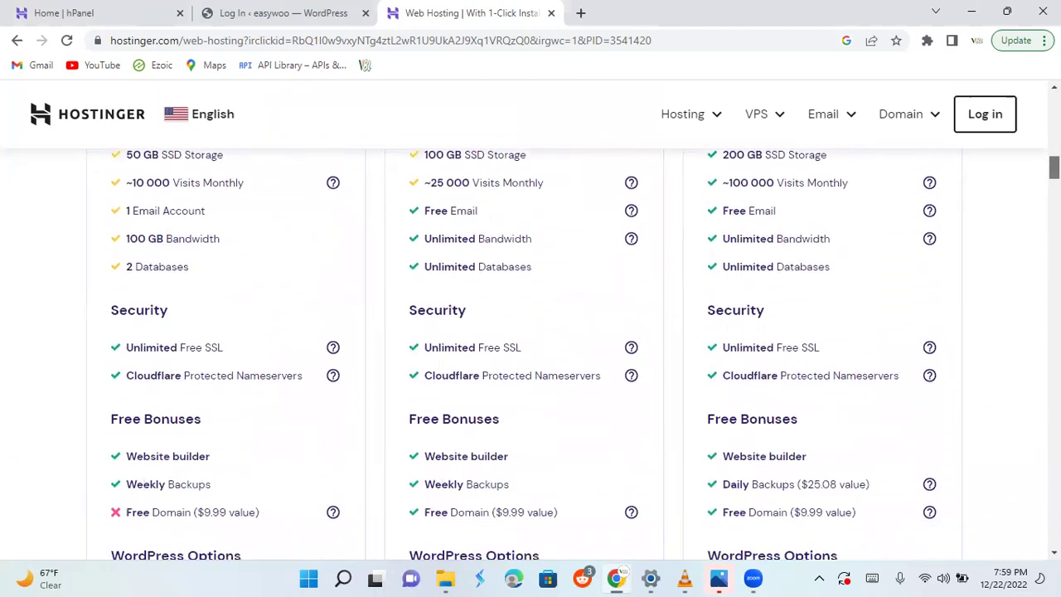
pyautogui.scroll(-3, 530, 354)
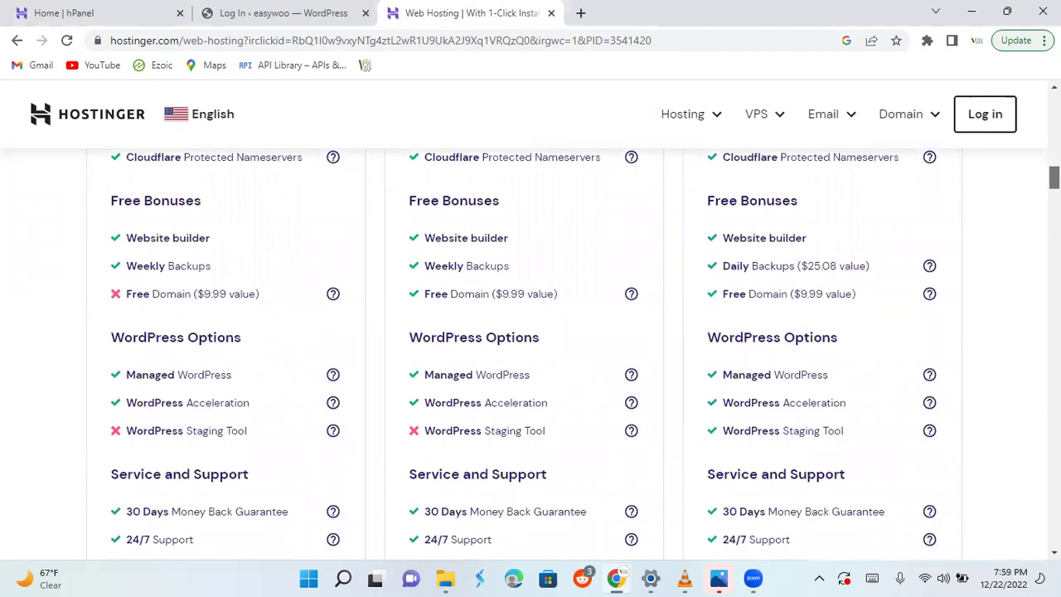
pyautogui.scroll(-8, 530, 354)
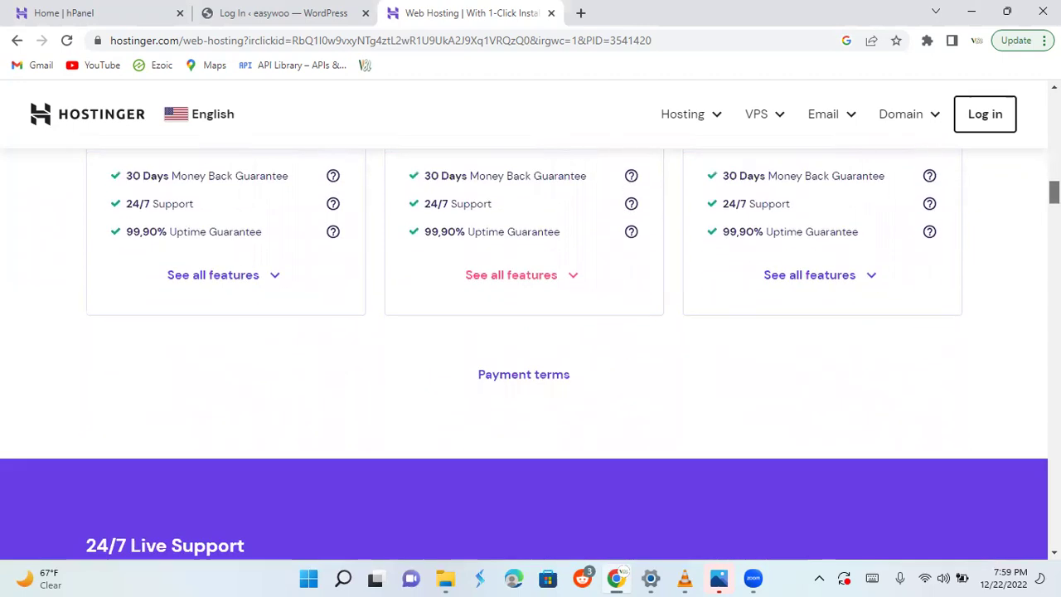
pyautogui.scroll(-10, 530, 354)
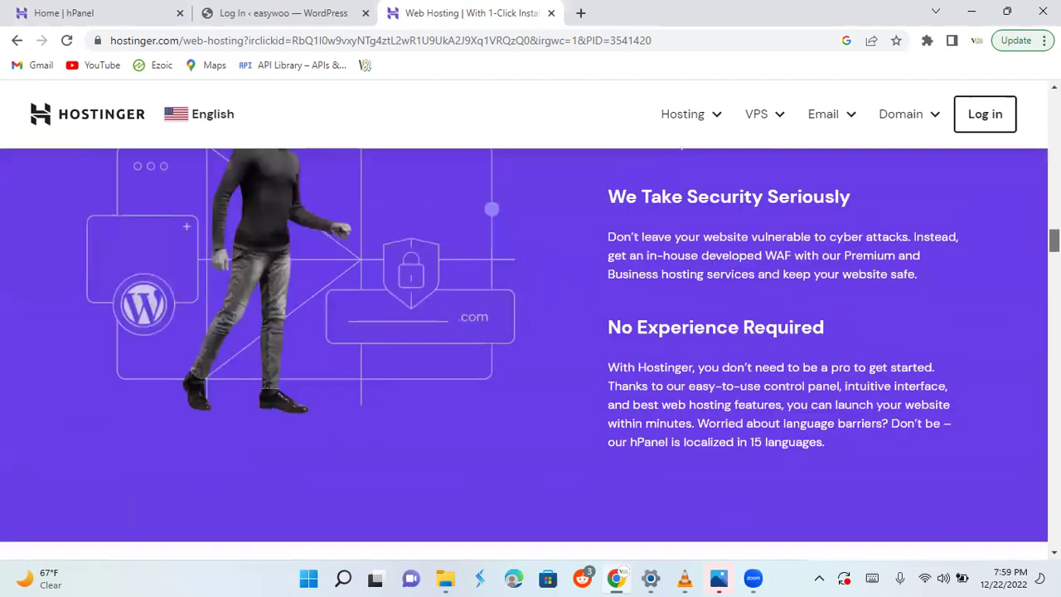
pyautogui.scroll(-6, 530, 354)
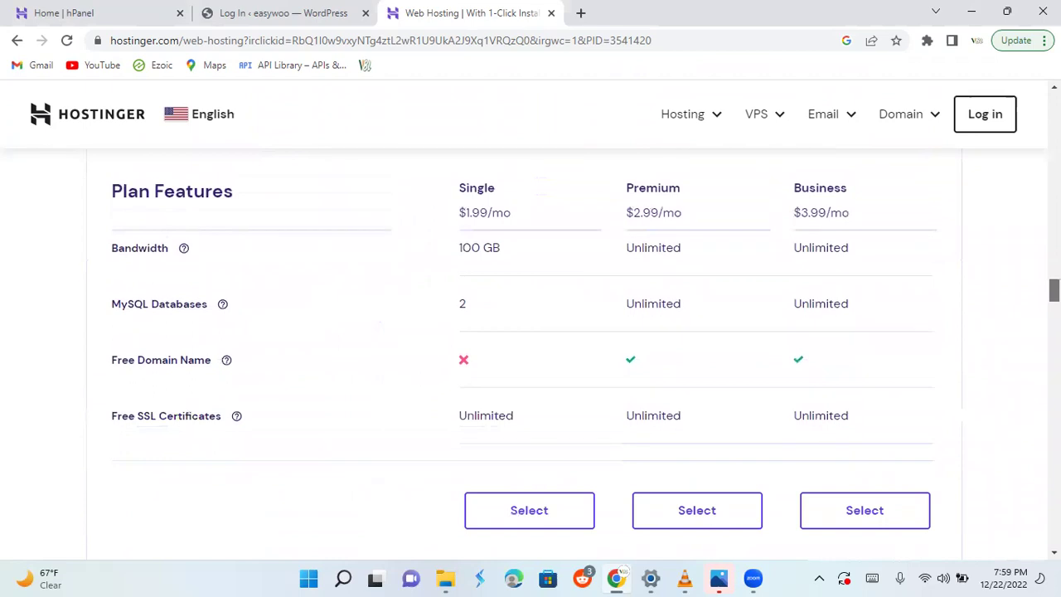
pyautogui.scroll(-4, 530, 354)
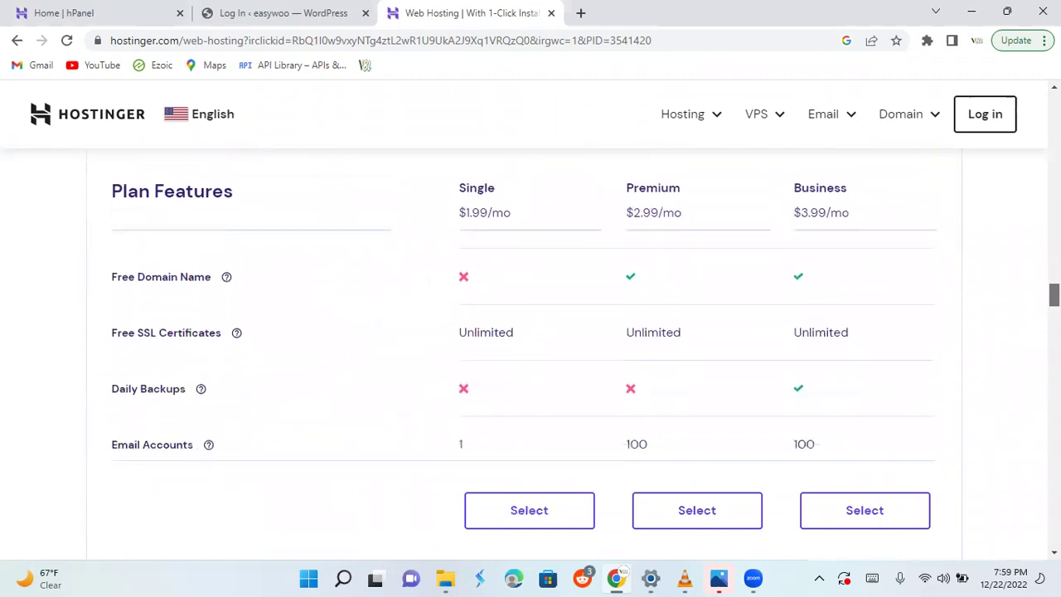
pyautogui.scroll(-5, 530, 354)
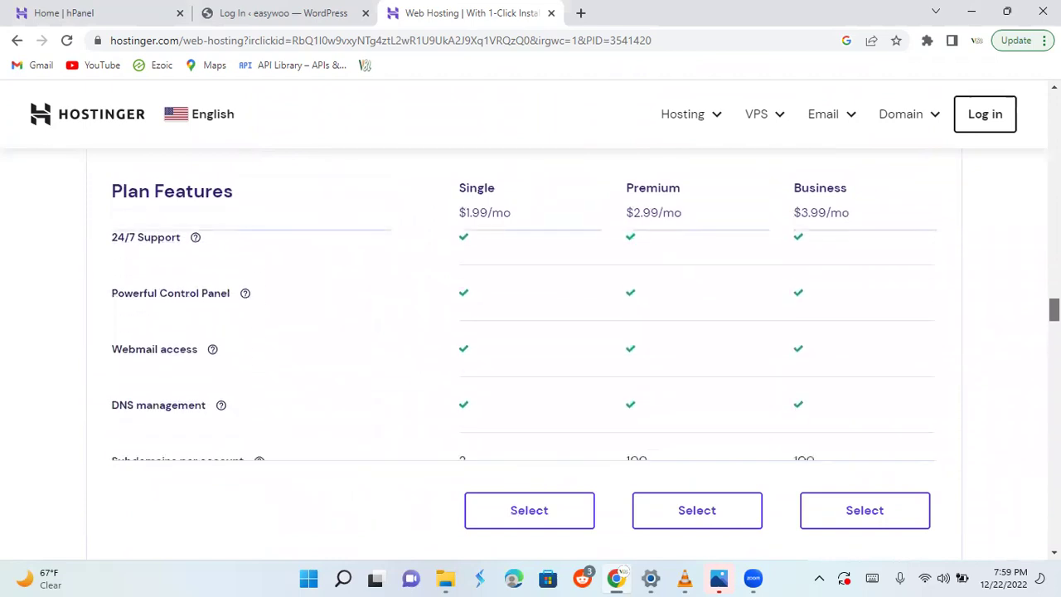
pyautogui.scroll(-10, 531, 354)
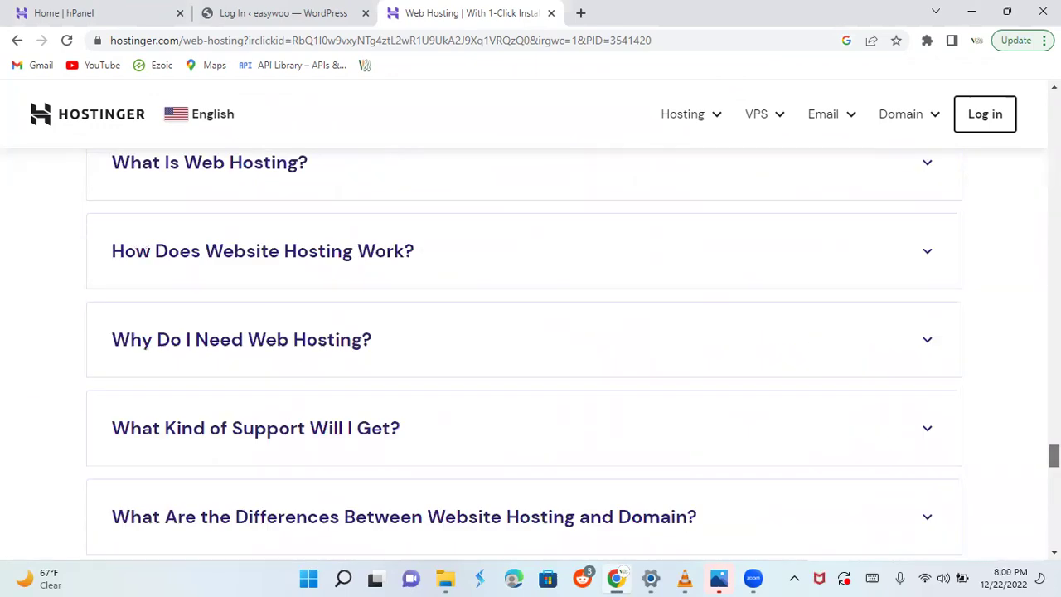
# - Add the Business Web Hosting plan to the cart
pyautogui.scroll(15, 1021, 310)
pyautogui.scroll(10, 1018, 189)
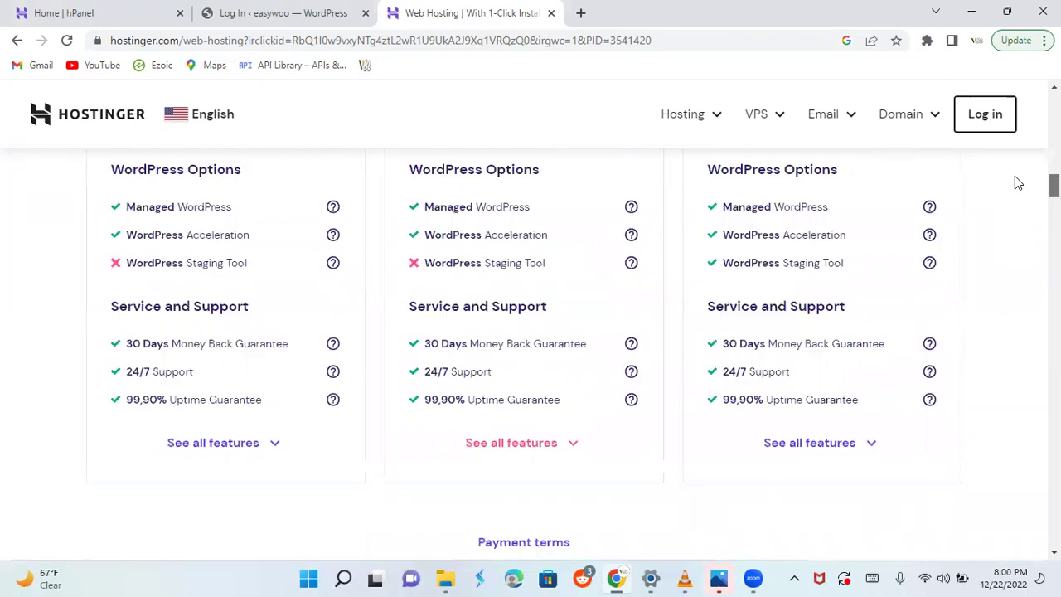
pyautogui.moveTo(834, 533); pyautogui.dragTo(830, 555)
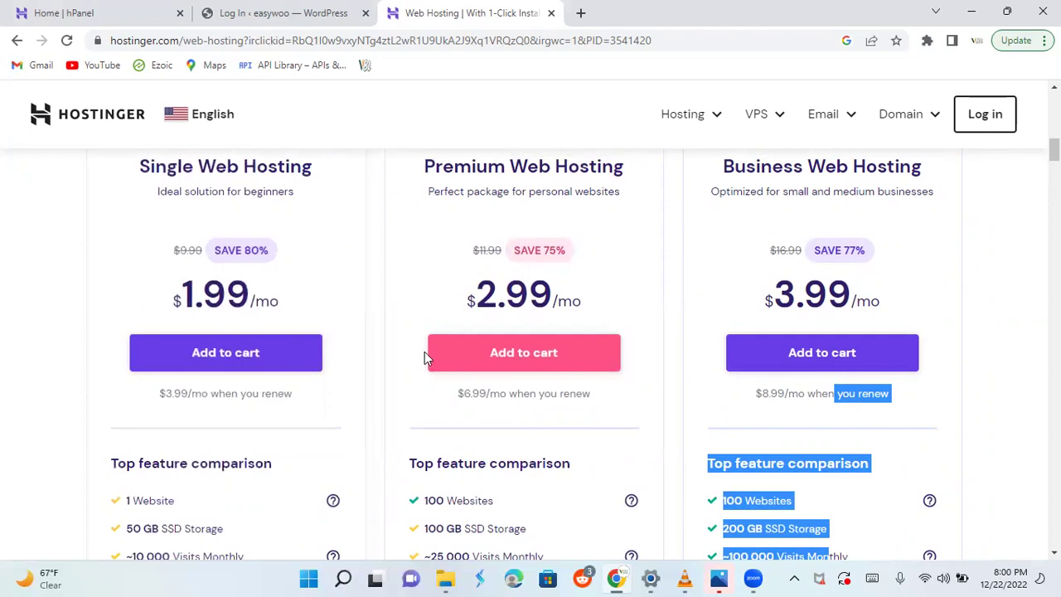
pyautogui.click(826, 350)
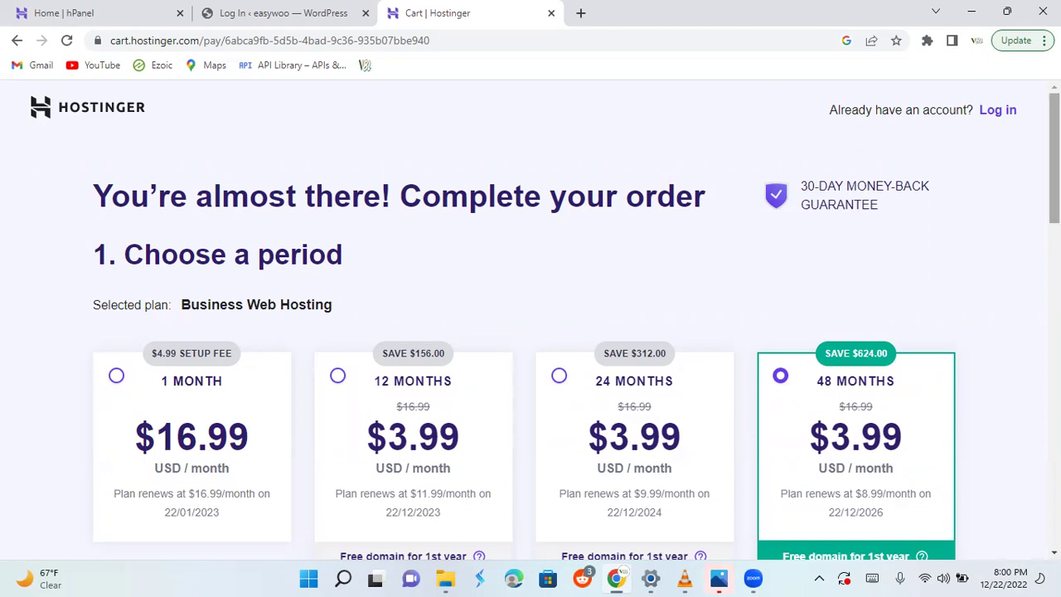
# - Review the order page's billing periods, account creation options, payment methods, order summary and card fields
pyautogui.scroll(-2, 1054, 158)
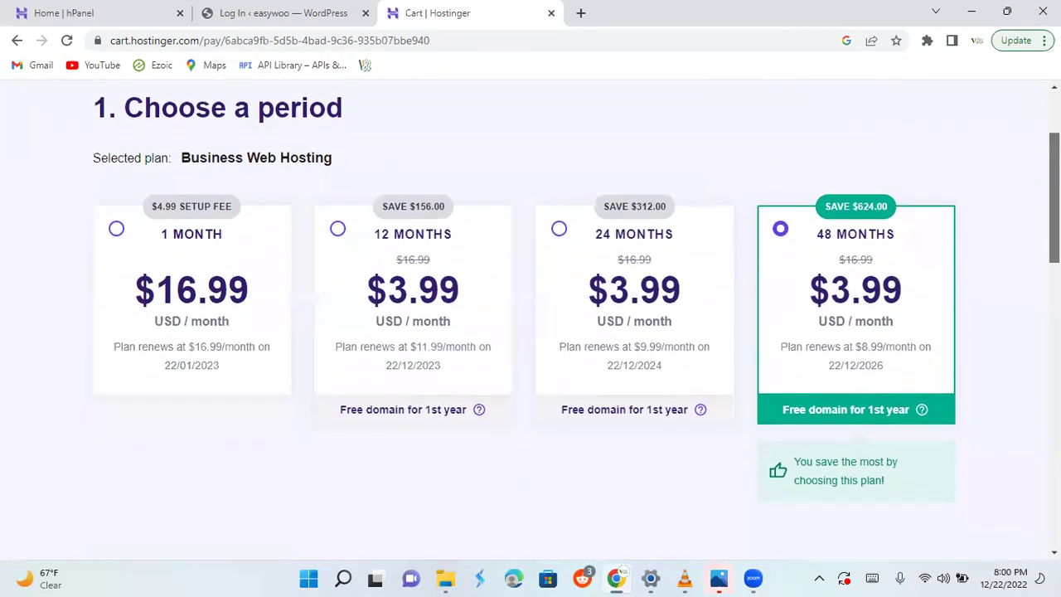
pyautogui.scroll(1, 531, 315)
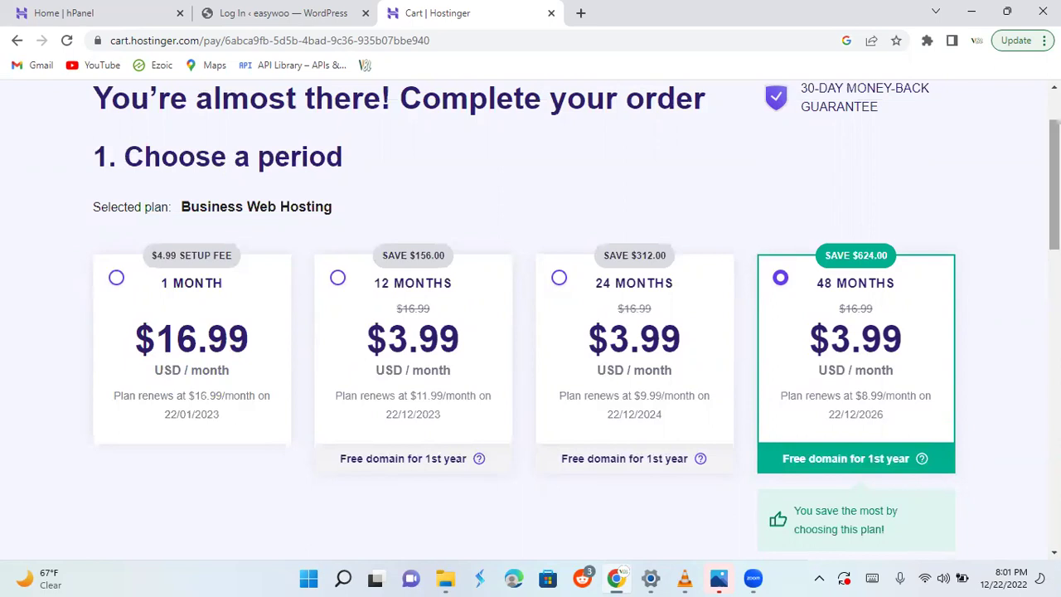
pyautogui.scroll(-1, 531, 315)
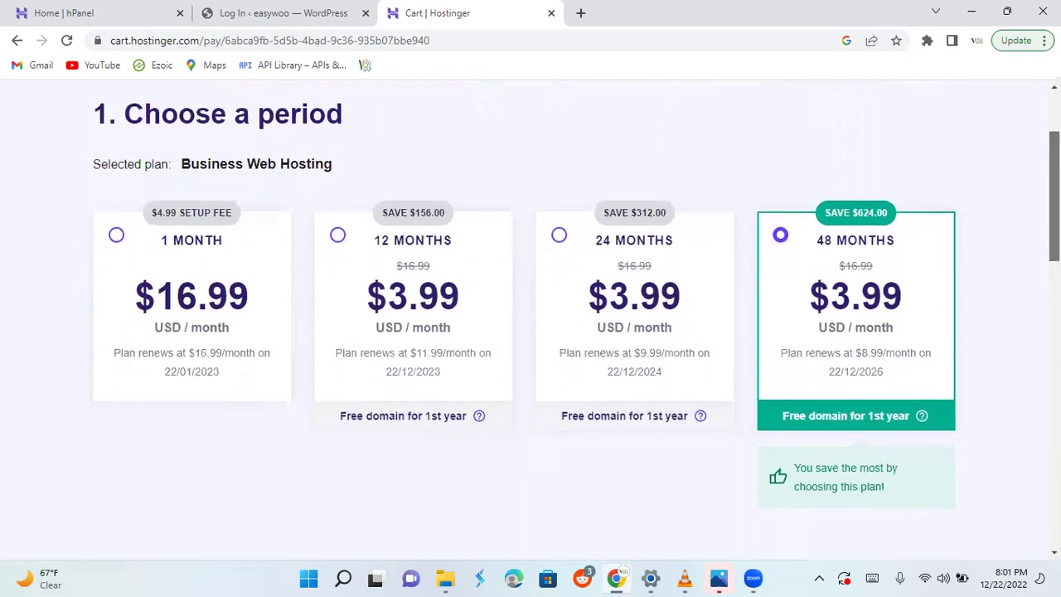
pyautogui.scroll(-1, 531, 315)
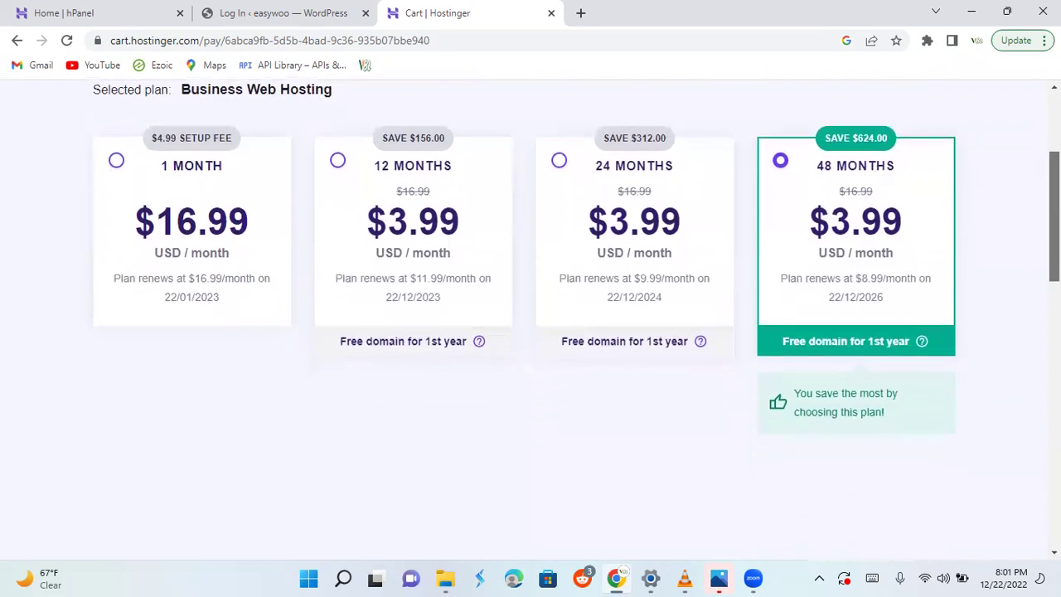
pyautogui.moveTo(1053, 229); pyautogui.dragTo(1054, 341)
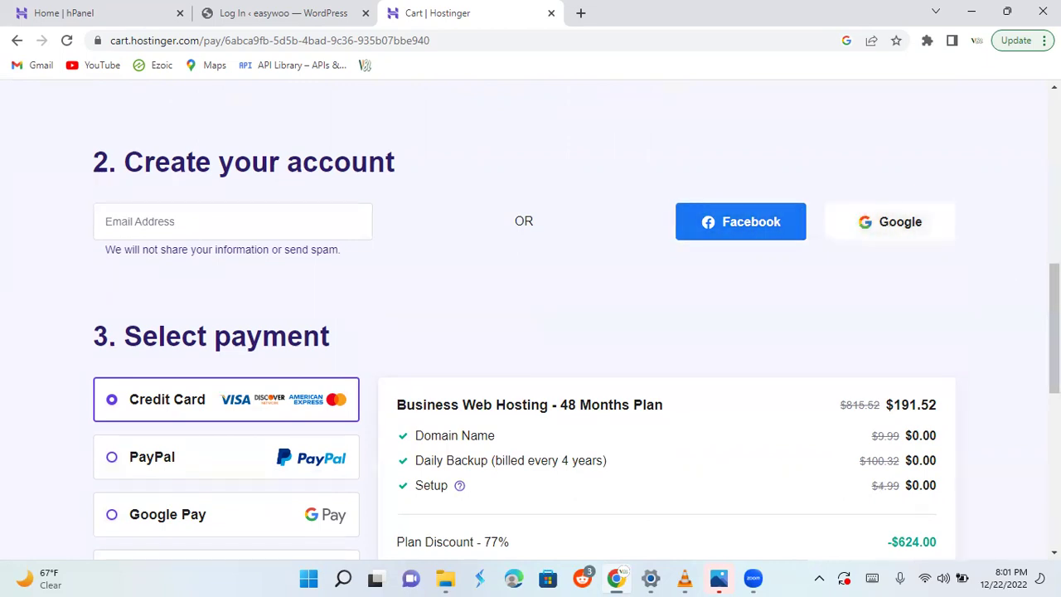
pyautogui.scroll(-2, 531, 331)
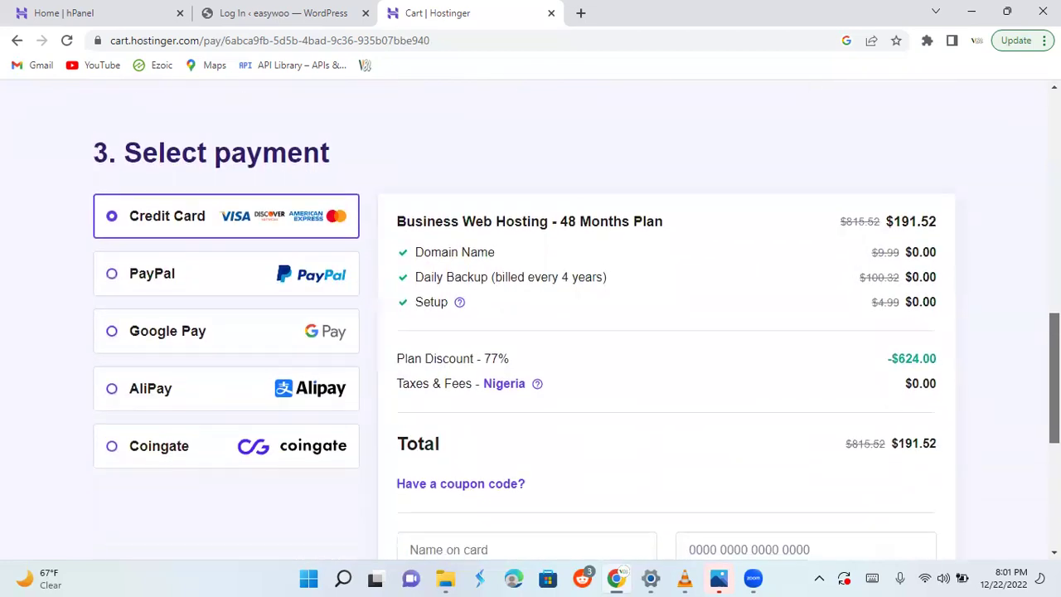
pyautogui.scroll(-2, 530, 332)
pyautogui.scroll(-1, 531, 332)
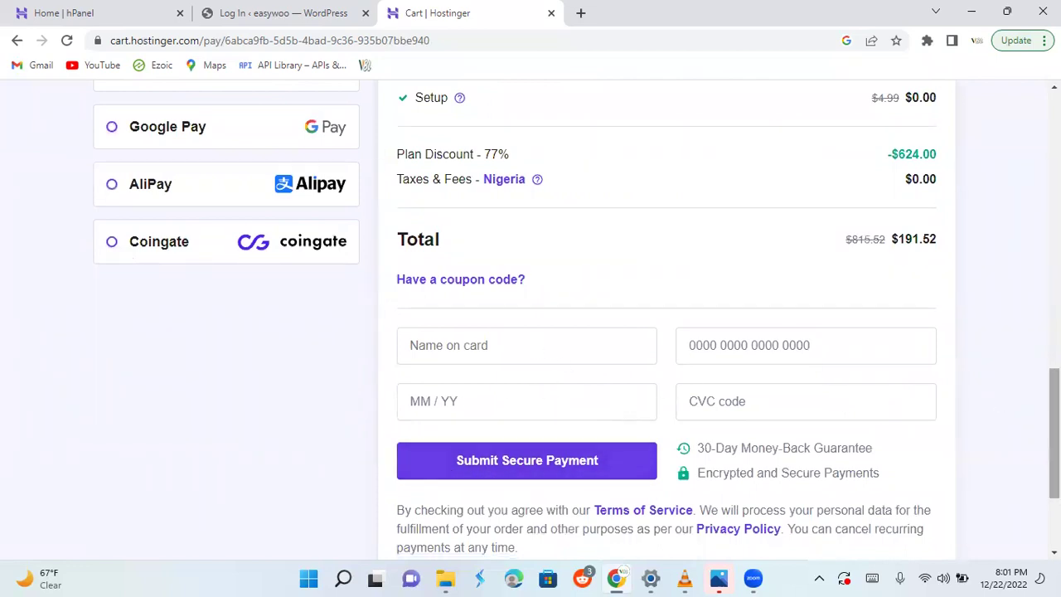
pyautogui.scroll(3, 1054, 431)
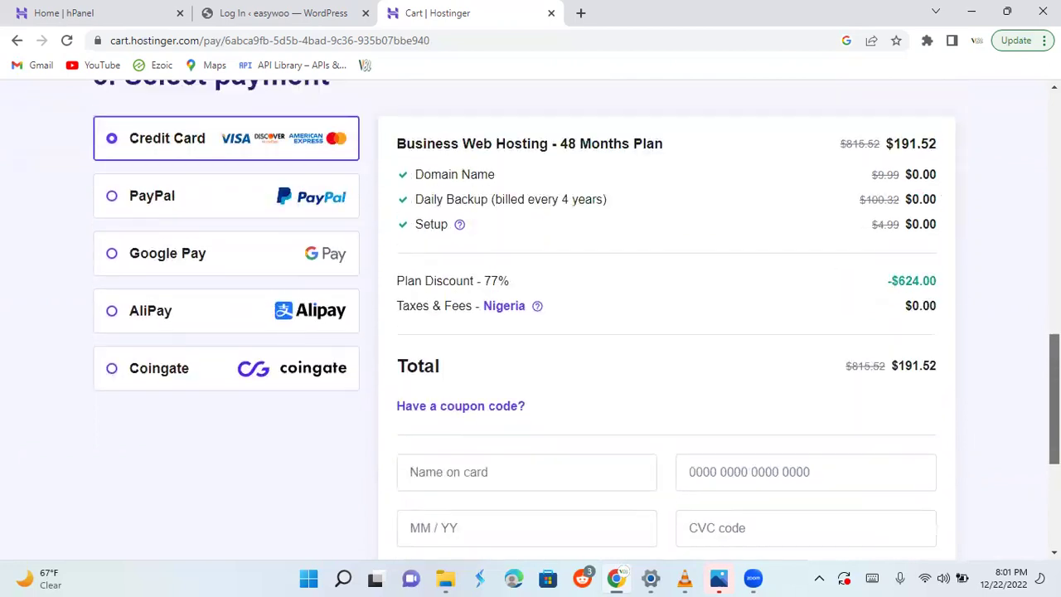
pyautogui.scroll(1, 893, 262)
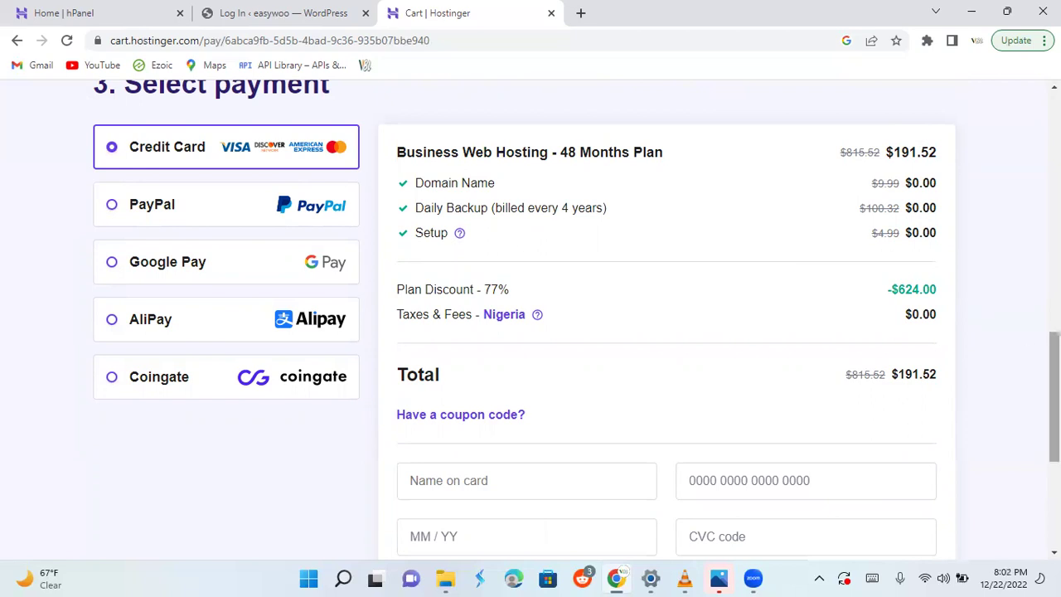
# - Open the log-in form for existing customers on the order page to view it, and dismiss it
pyautogui.scroll(9, 576, 319)
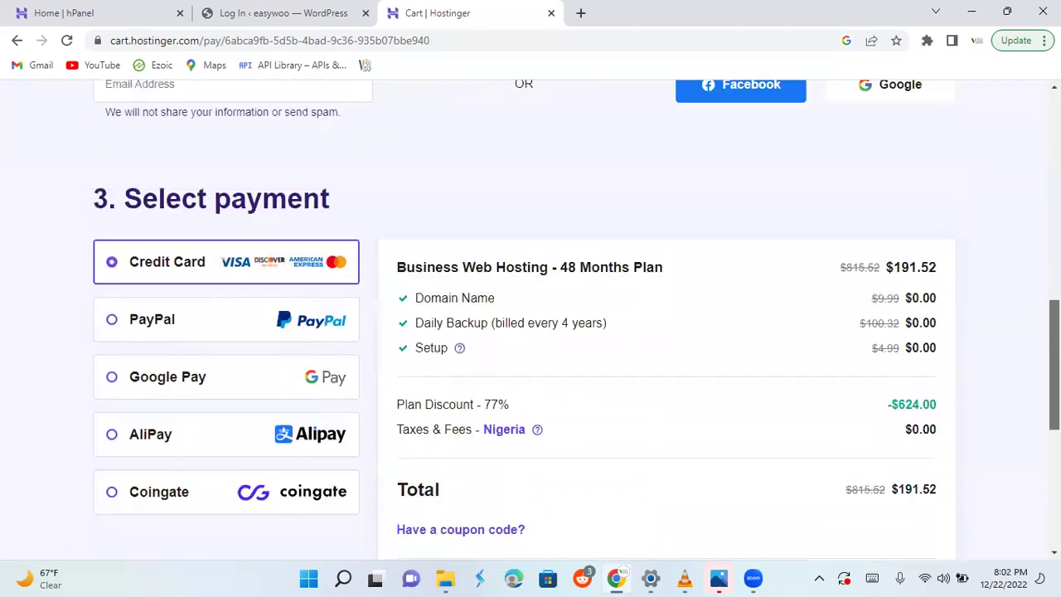
pyautogui.scroll(2, 576, 319)
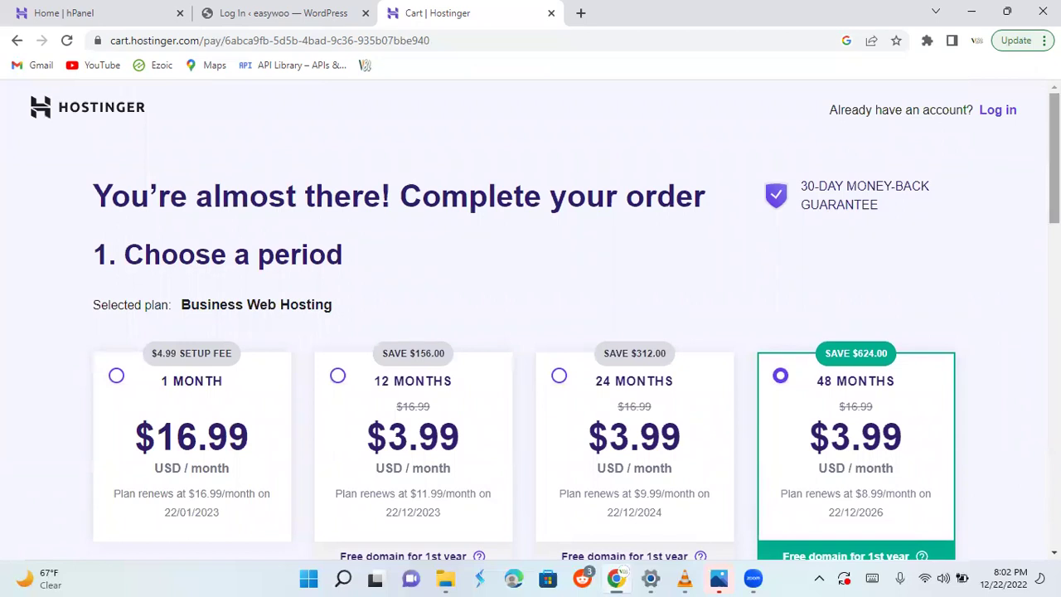
pyautogui.click(999, 116)
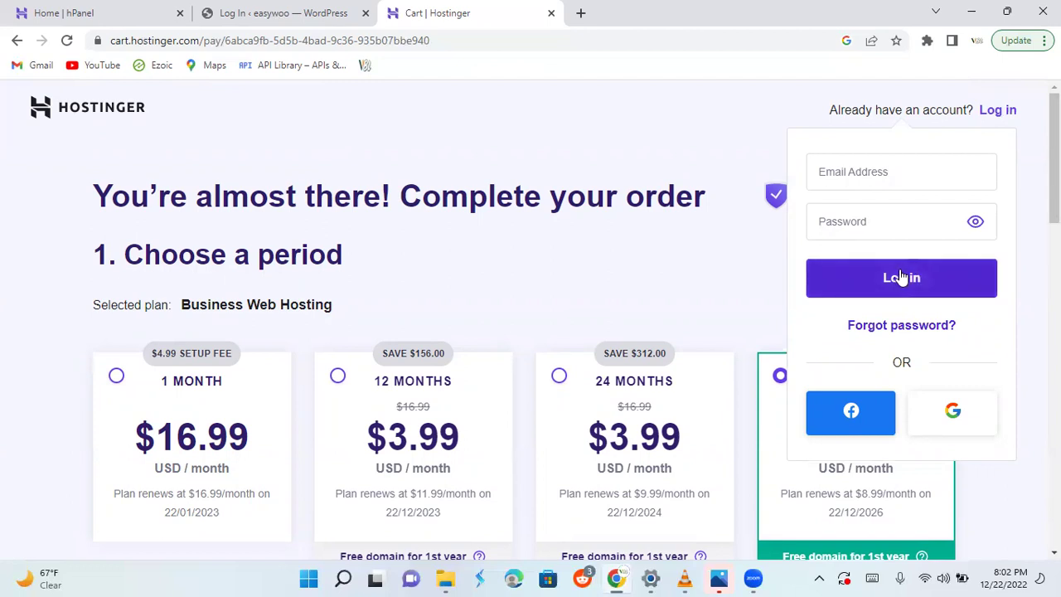
pyautogui.click(592, 275)
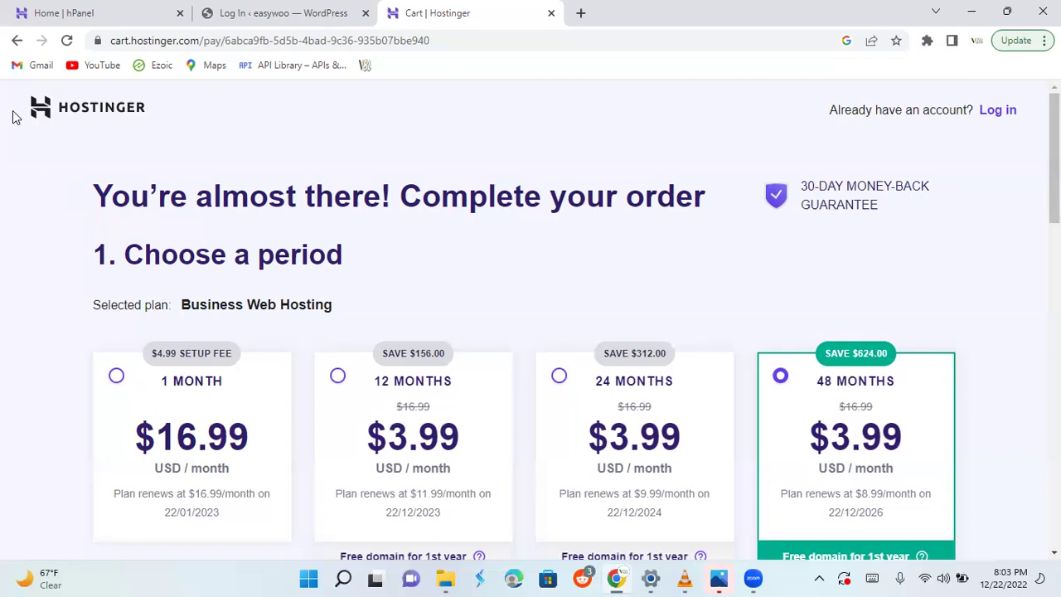
# - Switch to hPanel and open the Get a New Domain checker at its domain name search
pyautogui.click(94, 14)
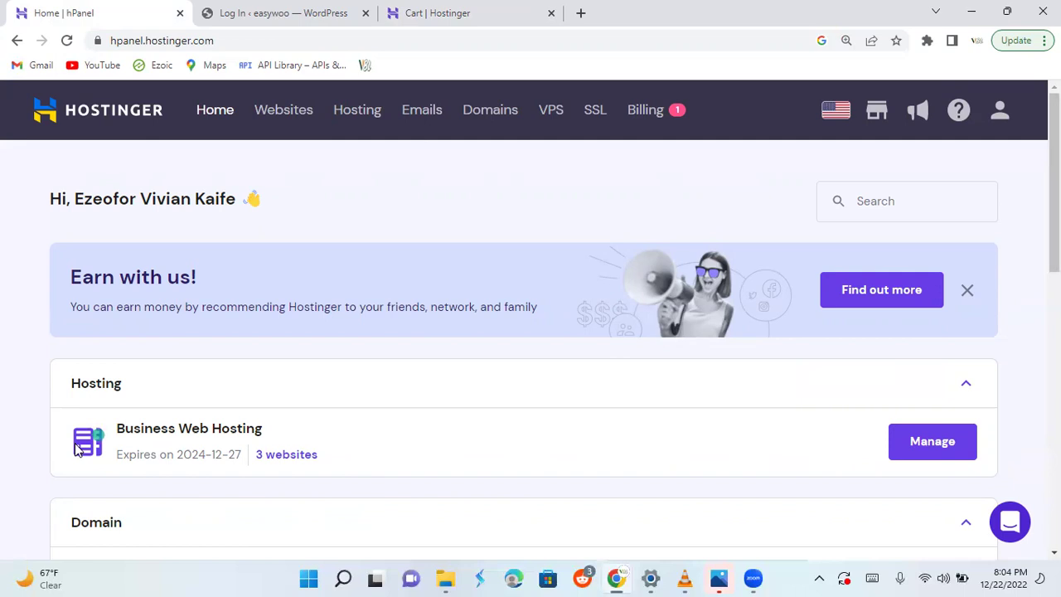
pyautogui.click(485, 116)
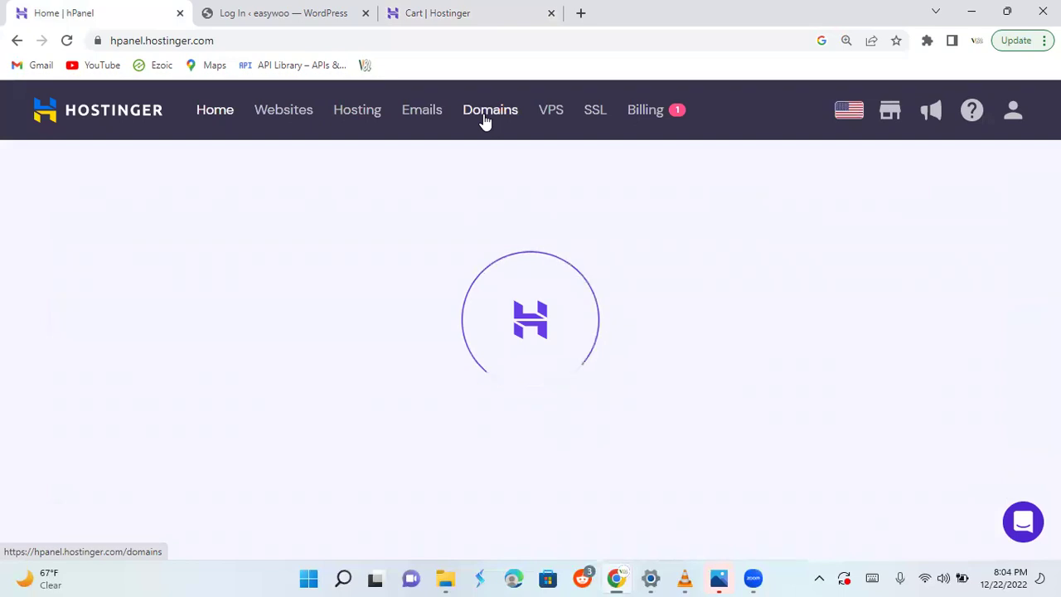
pyautogui.click(485, 121)
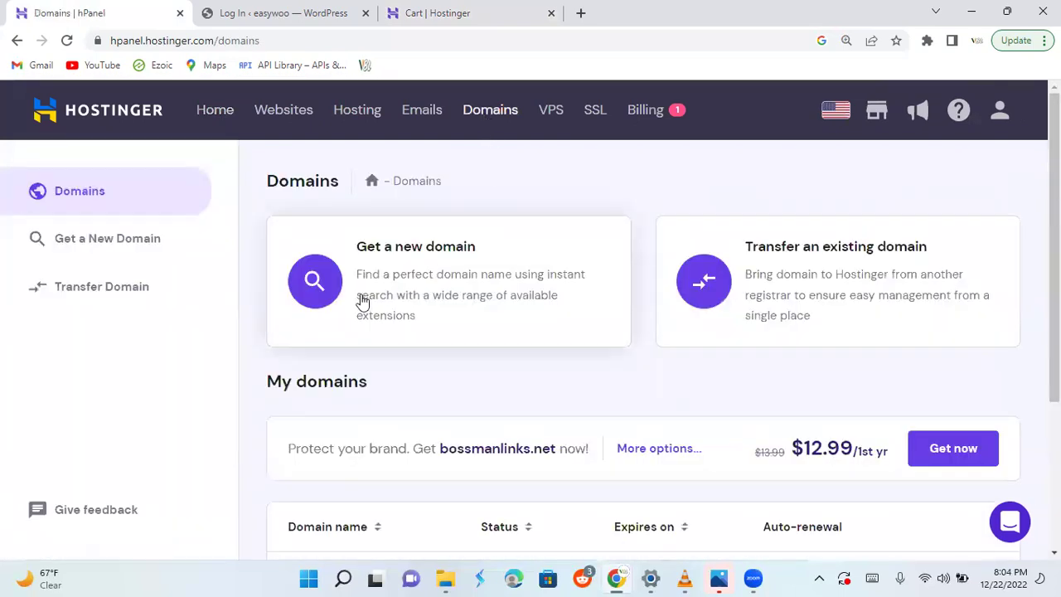
pyautogui.click(308, 282)
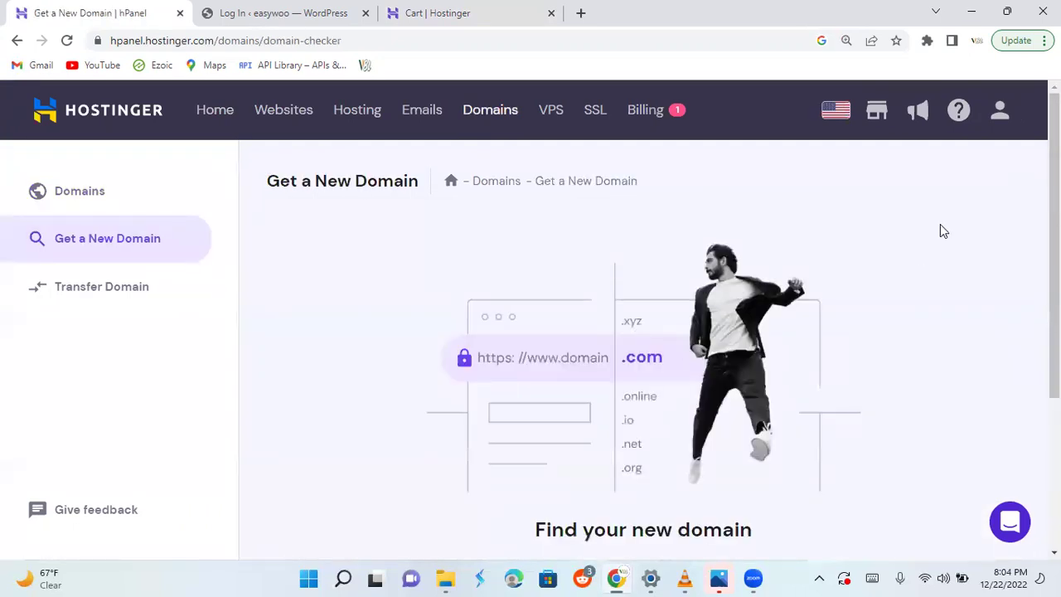
pyautogui.scroll(-3, 647, 332)
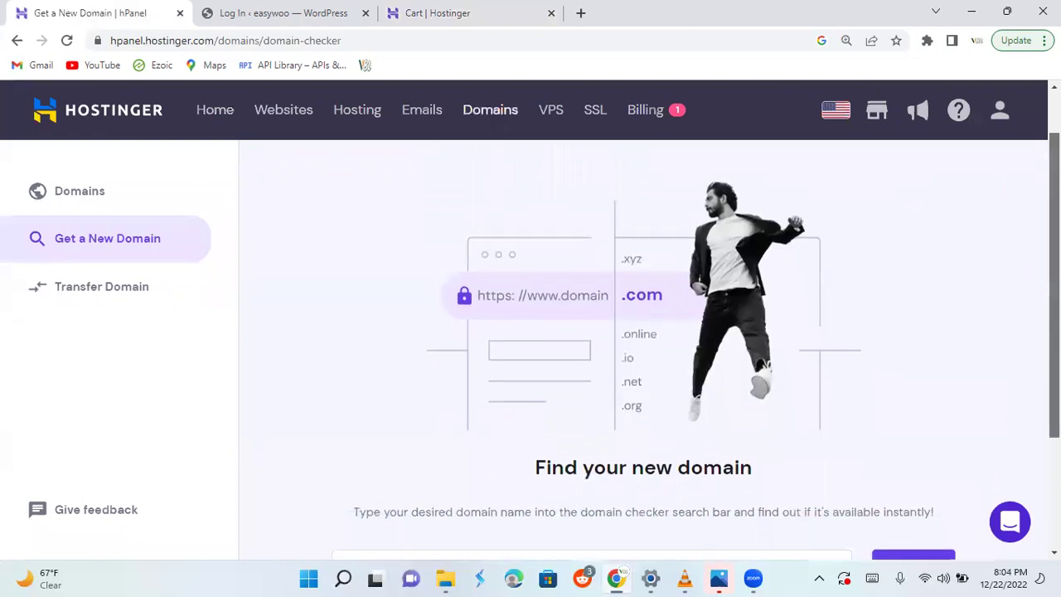
pyautogui.scroll(-2, 647, 331)
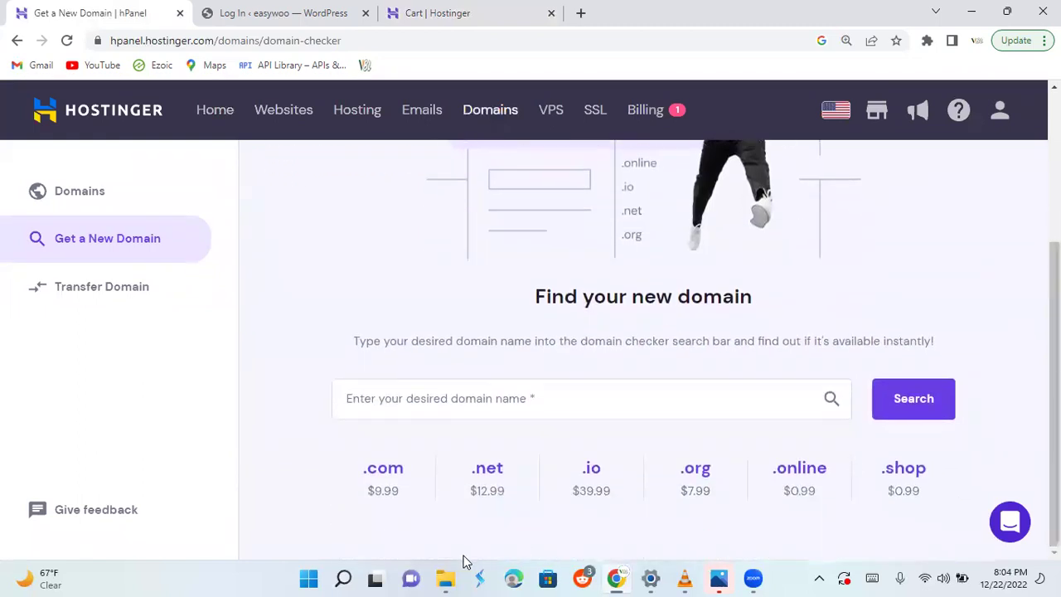
# - Check the availability of fukuko.com in the domain checker and look through the alternative endings and their prices
pyautogui.click(381, 487)
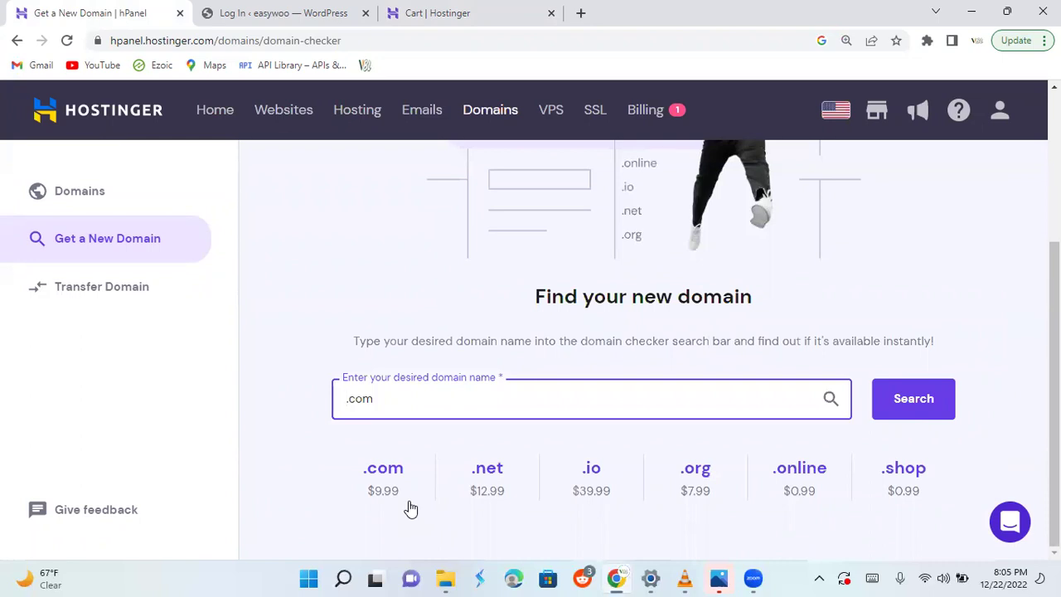
pyautogui.write('fukuko')
pyautogui.click(912, 404)
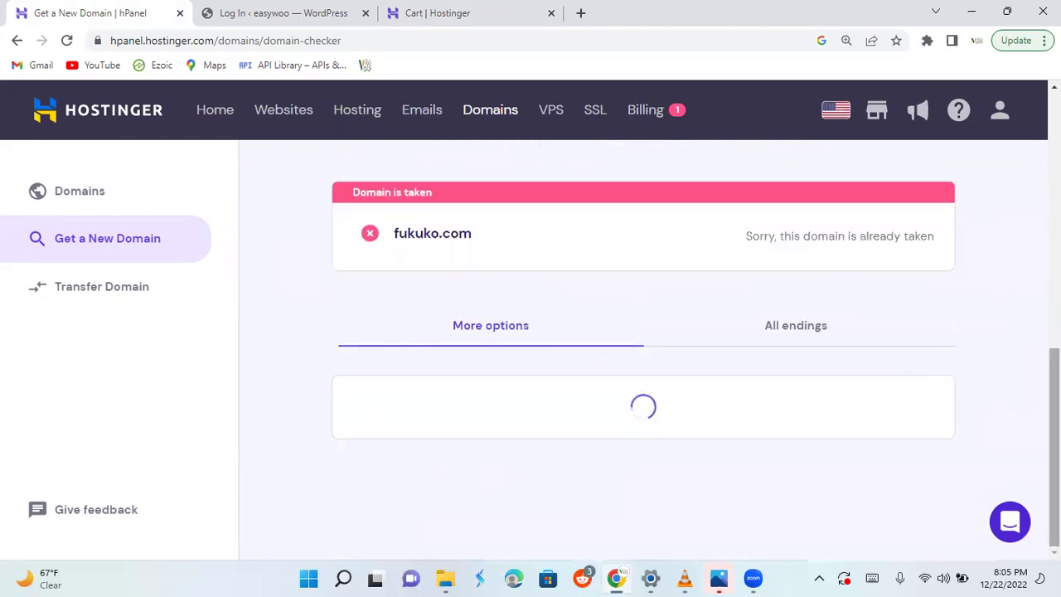
pyautogui.scroll(-5, 643, 348)
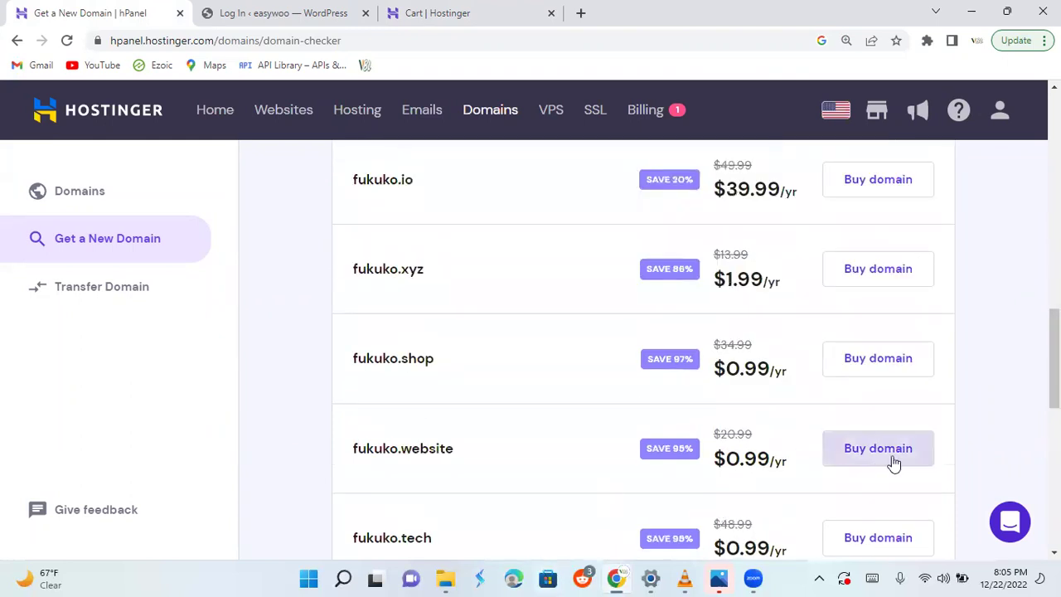
pyautogui.scroll(-1, 644, 348)
pyautogui.scroll(-3, 643, 348)
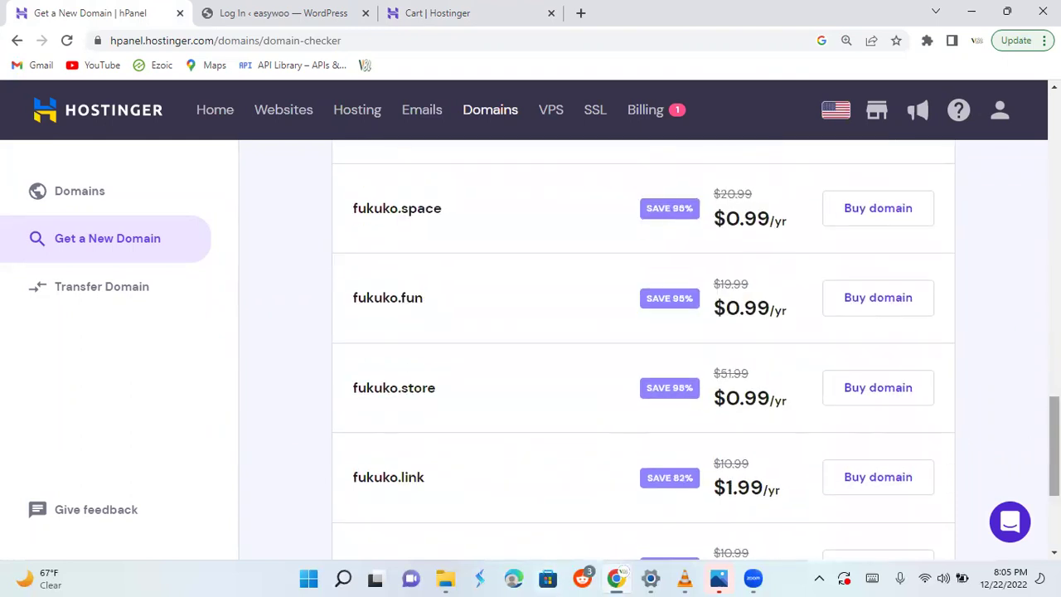
pyautogui.scroll(5, 643, 348)
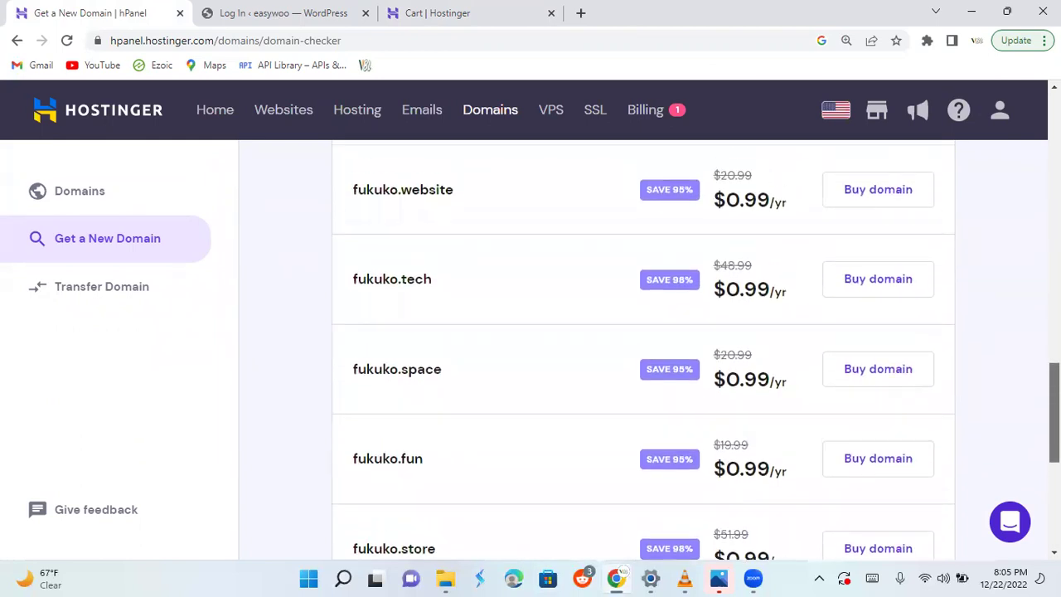
pyautogui.scroll(8, 644, 348)
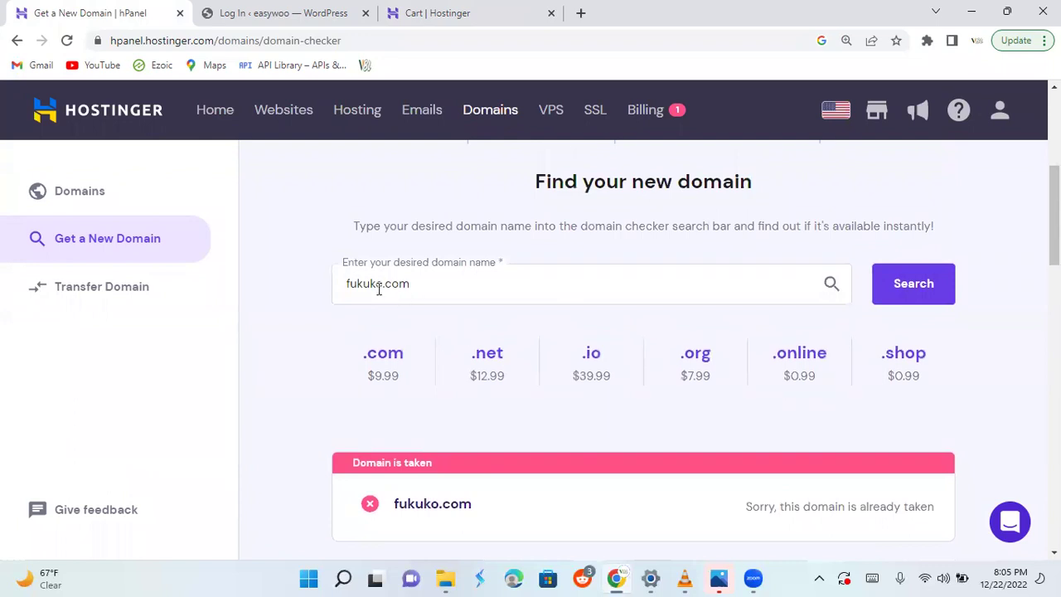
# - Change the searched domain name to fukukok.com, check its availability and review the purchase offers
pyautogui.click(381, 288)
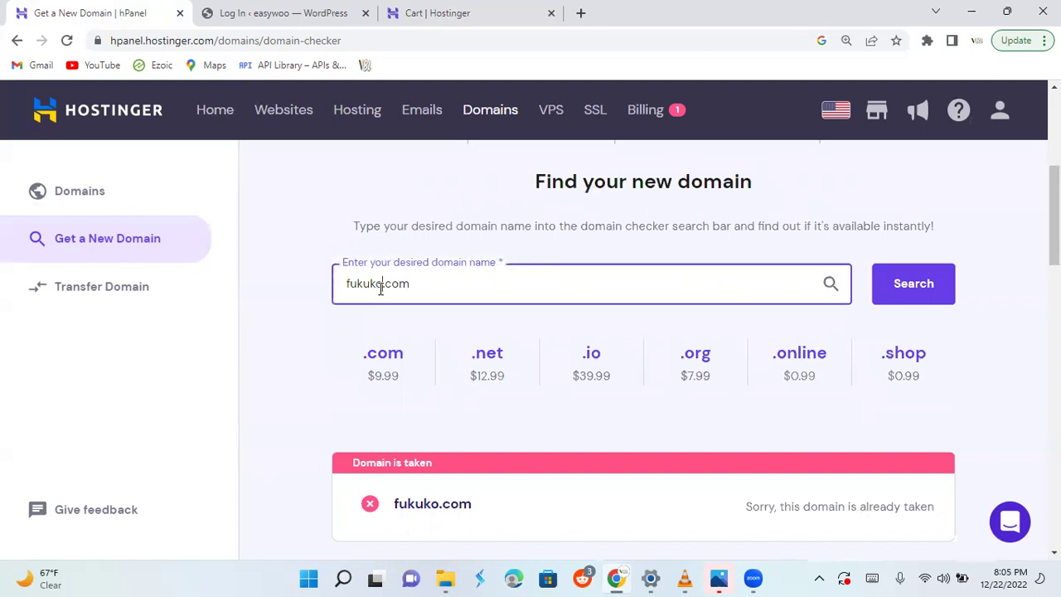
pyautogui.write('k')
pyautogui.click(925, 295)
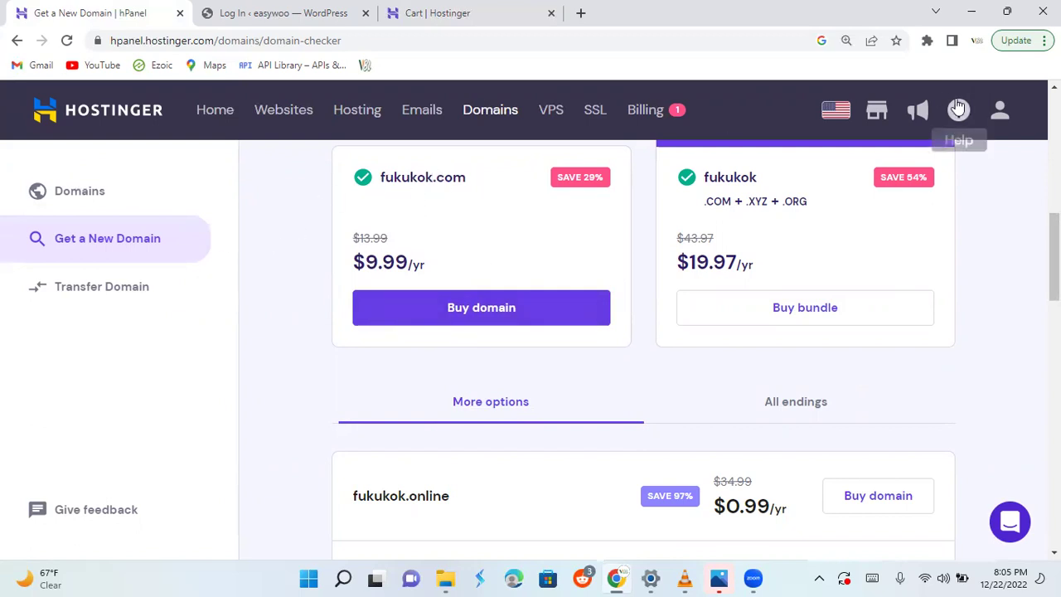
pyautogui.moveTo(1055, 257); pyautogui.dragTo(1055, 133)
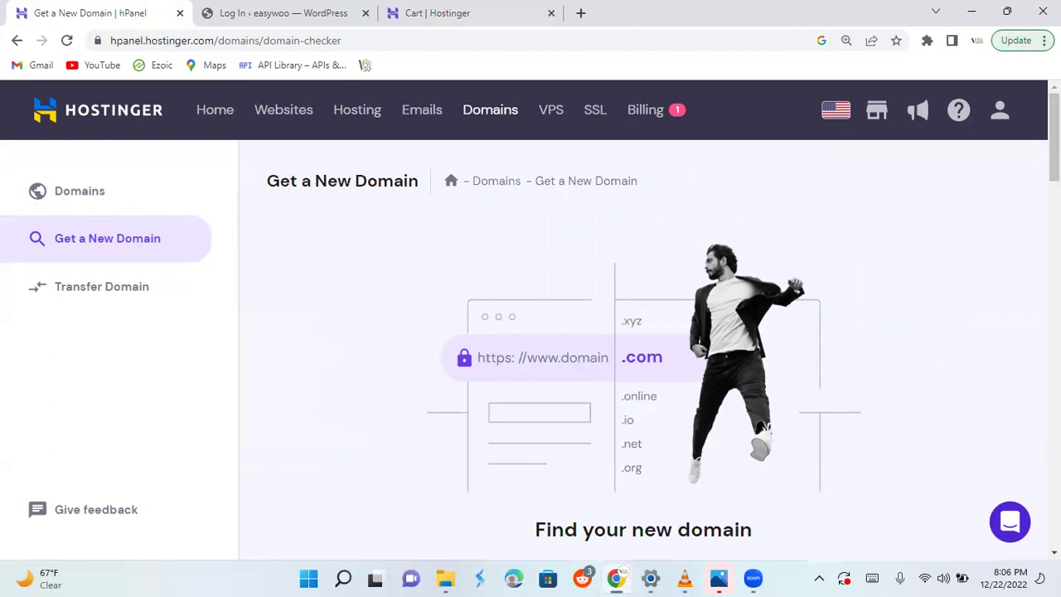
pyautogui.moveTo(1054, 170); pyautogui.dragTo(1055, 236)
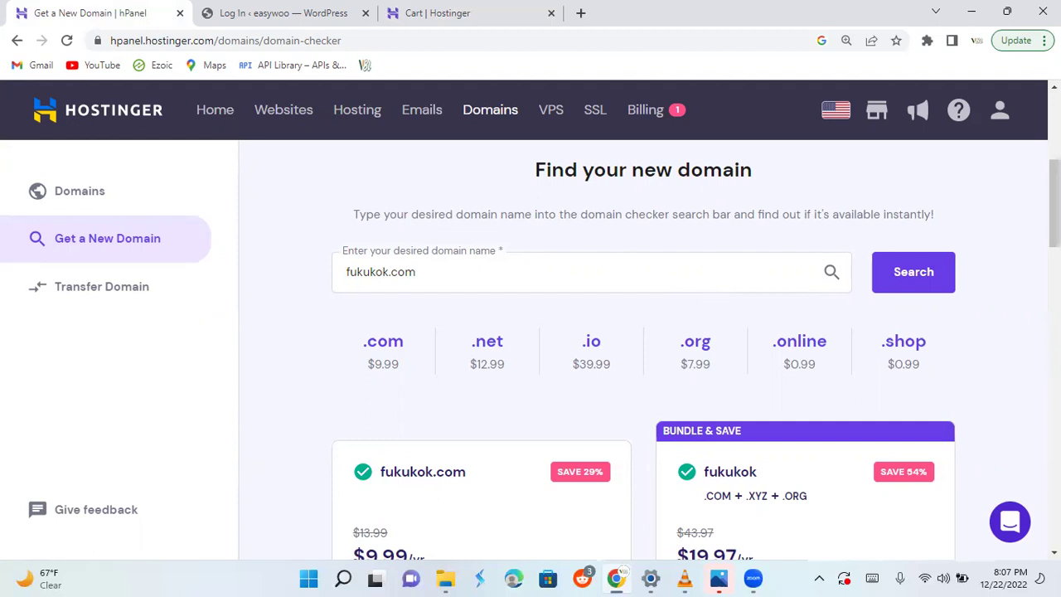
pyautogui.scroll(4, 643, 348)
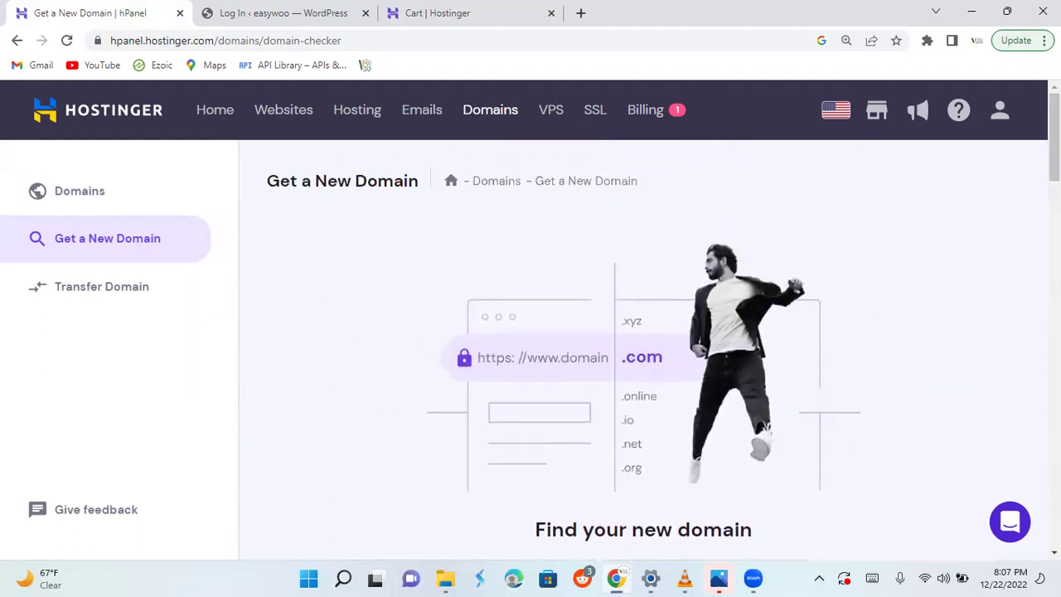
# - Start adding a website to the Business Web Hosting plan and choose to create a new website
pyautogui.click(362, 116)
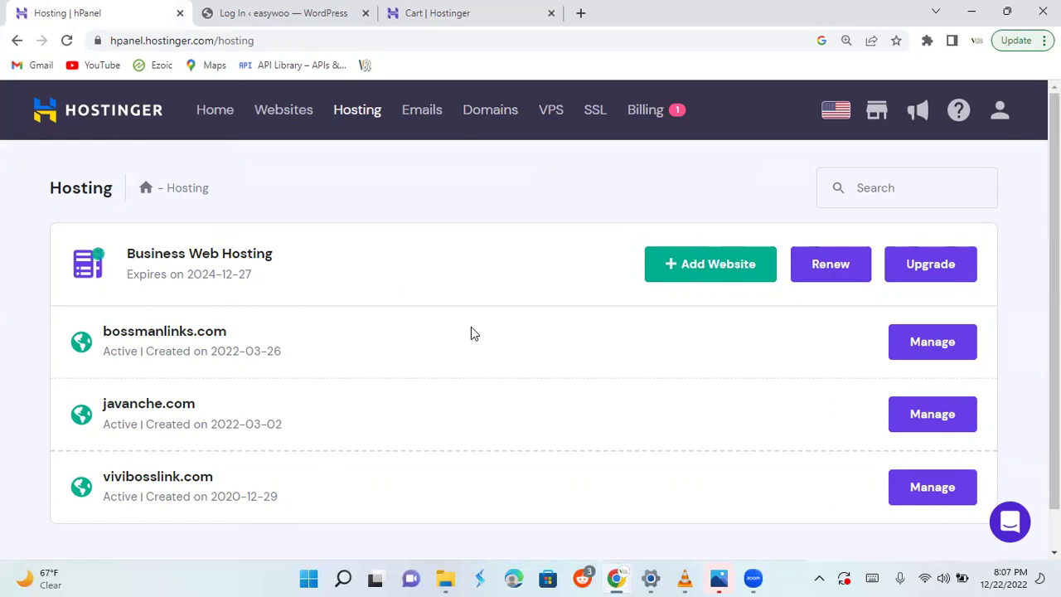
pyautogui.click(687, 272)
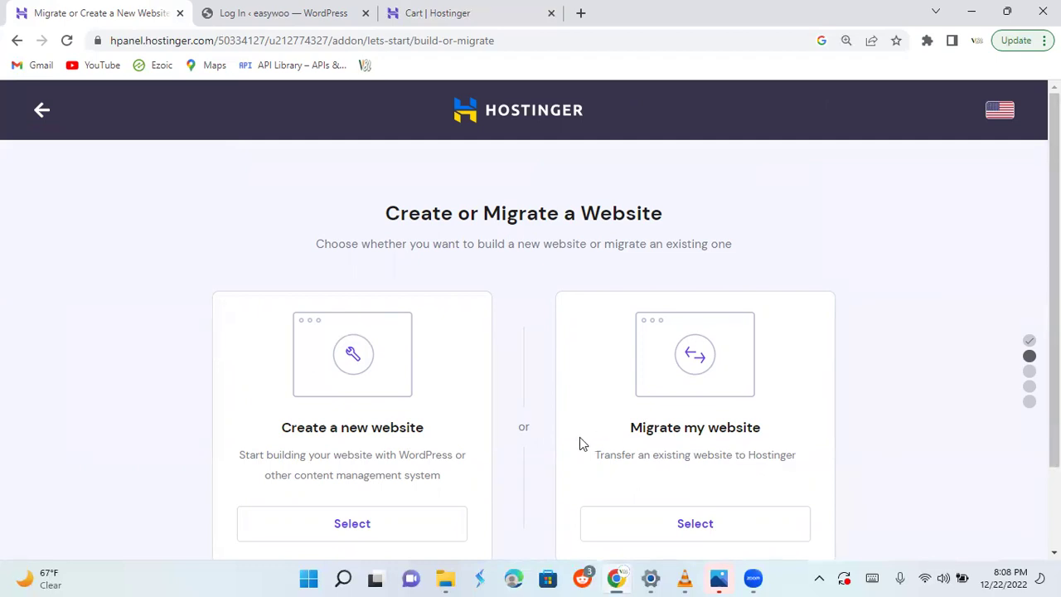
pyautogui.click(352, 526)
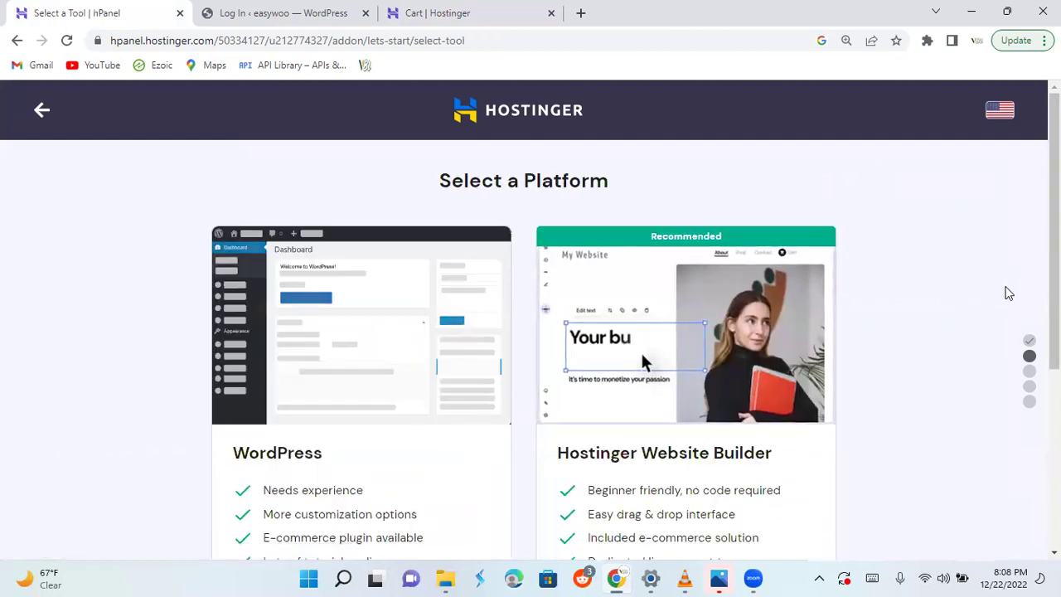
# - Compare the available website platforms and select WordPress
pyautogui.scroll(-1, 1009, 294)
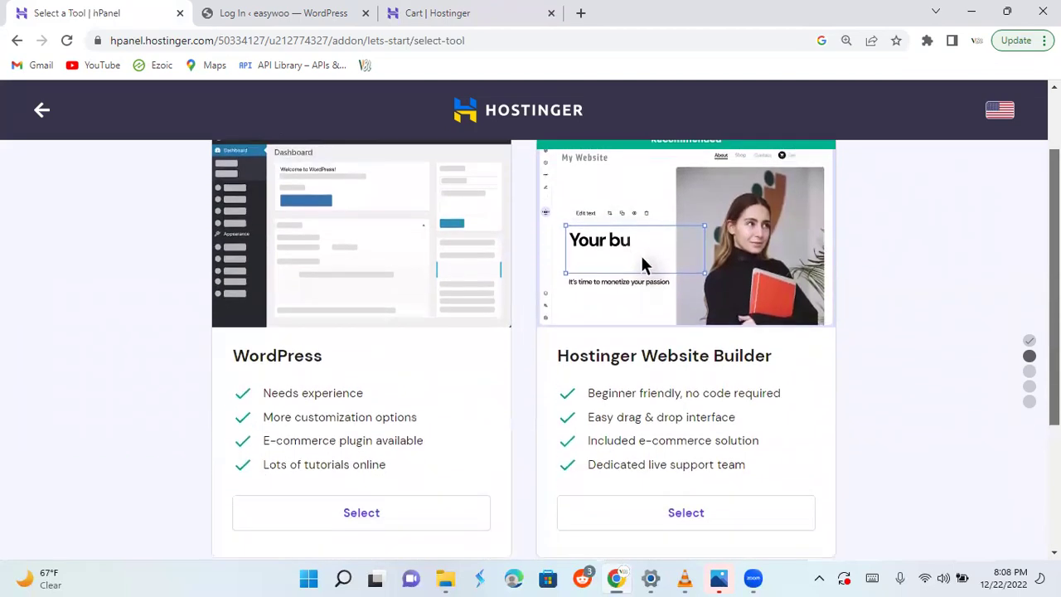
pyautogui.scroll(-1, 1009, 293)
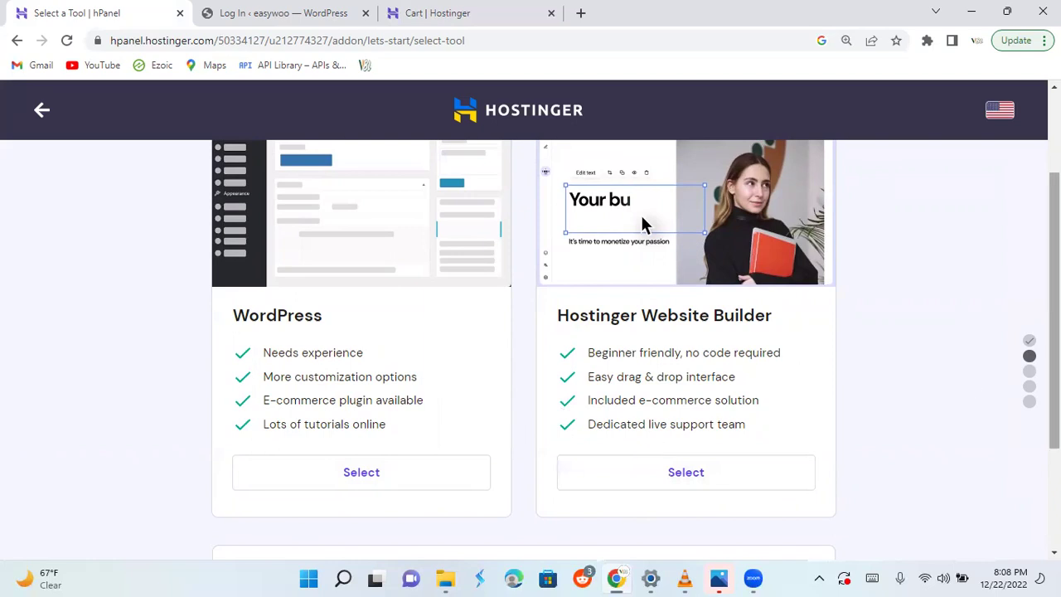
pyautogui.scroll(-2, 643, 222)
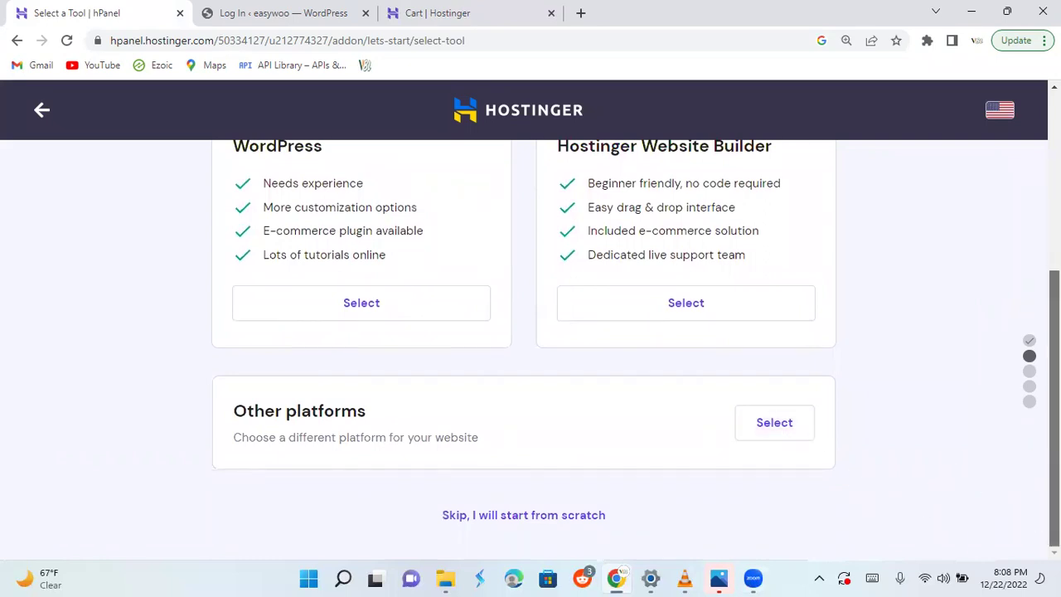
pyautogui.scroll(2, 1054, 406)
pyautogui.scroll(1, 636, 346)
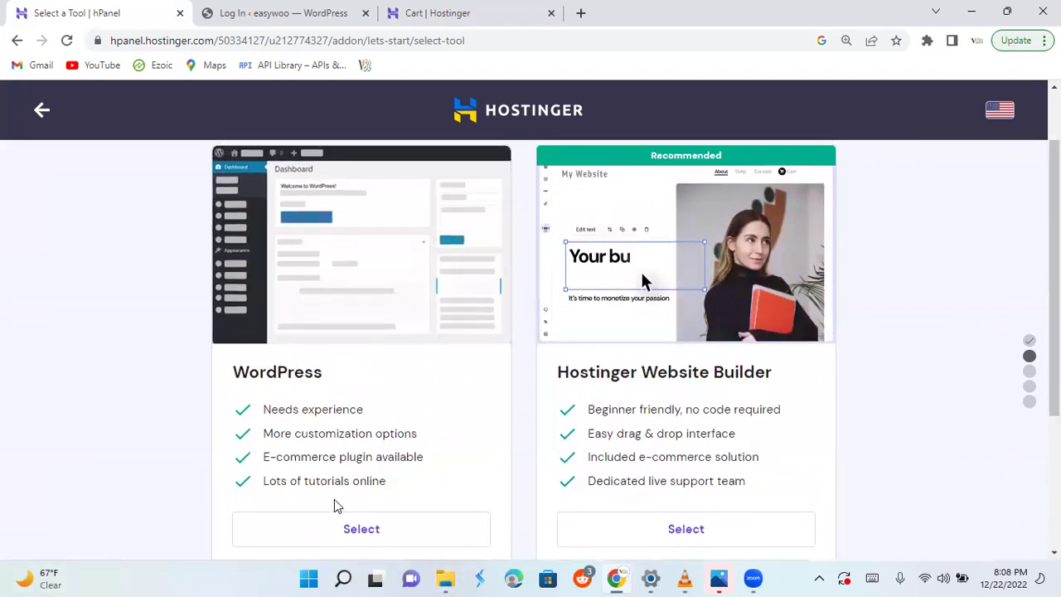
pyautogui.click(363, 540)
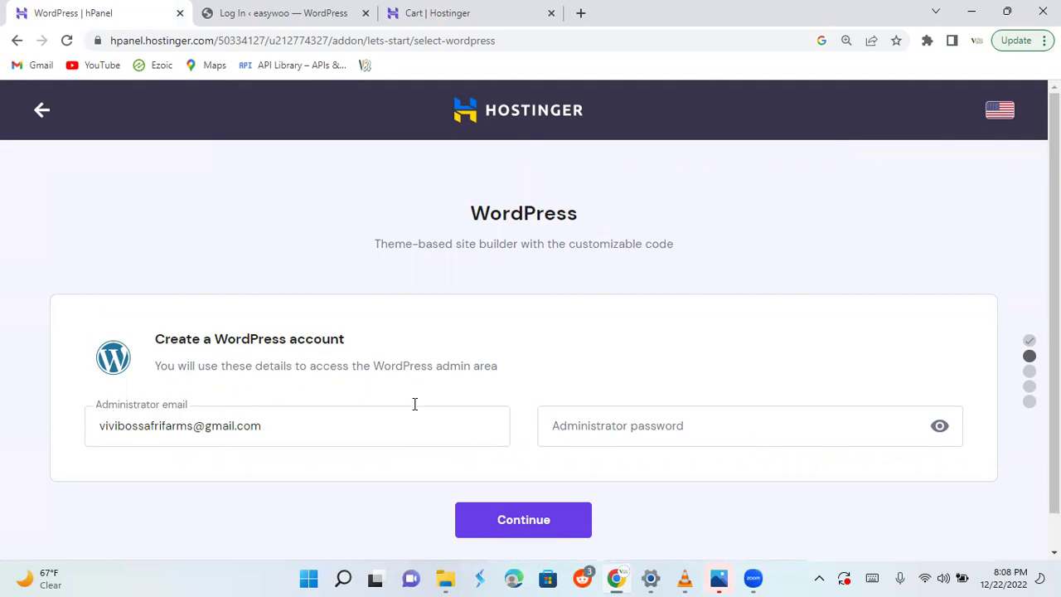
# - Enter the administrator password for the WordPress account and continue the setup
pyautogui.click(645, 431)
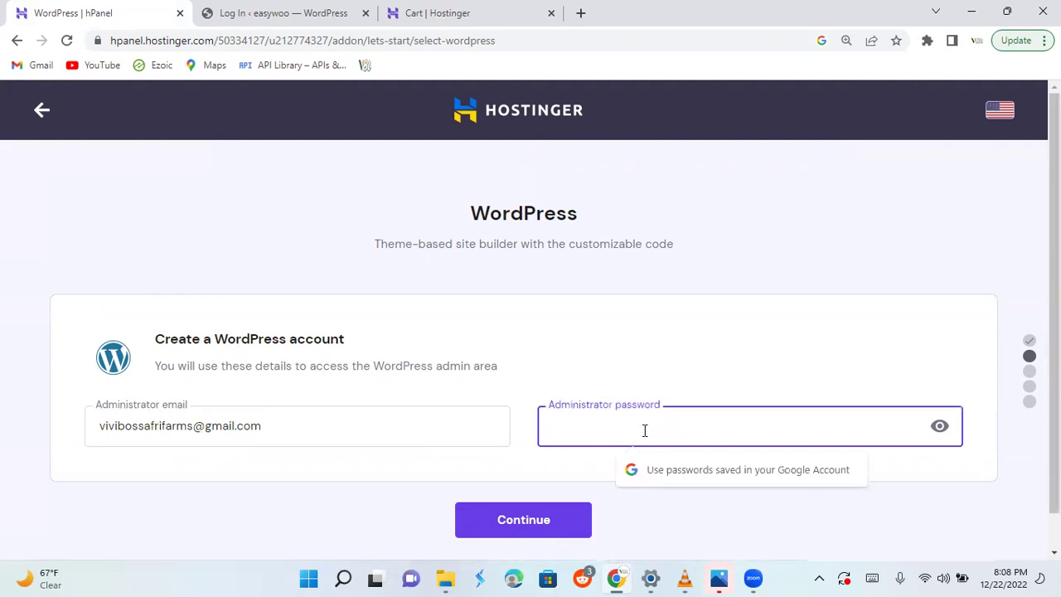
pyautogui.write('4*******')
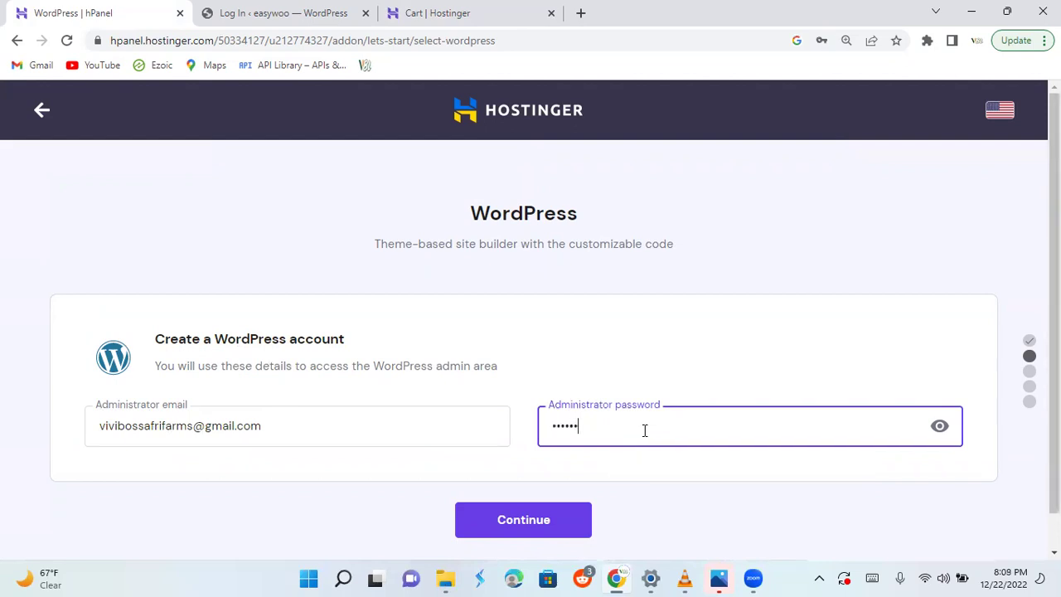
pyautogui.write('*****')
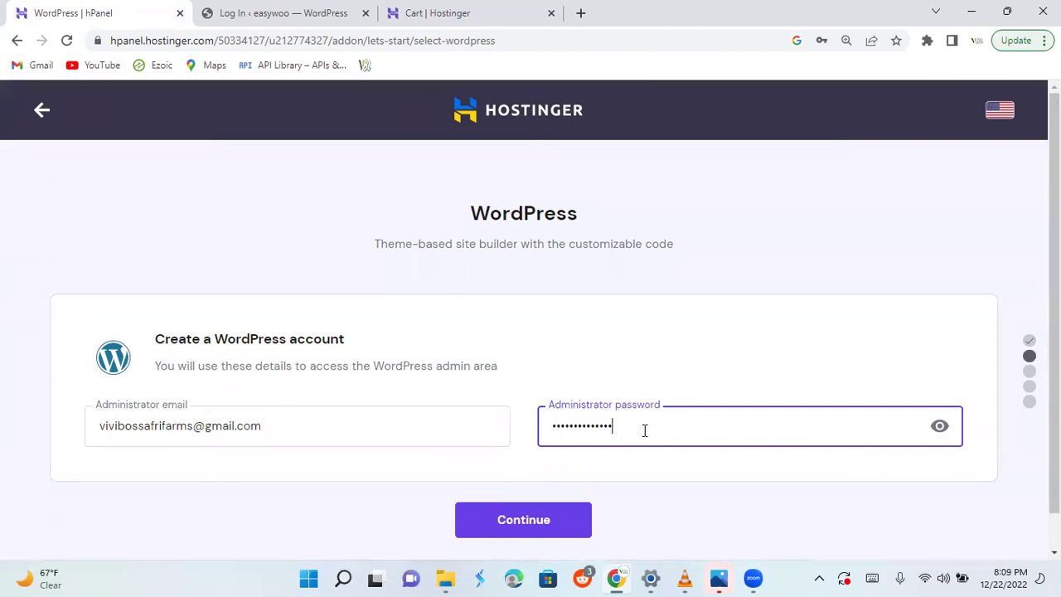
pyautogui.click(557, 523)
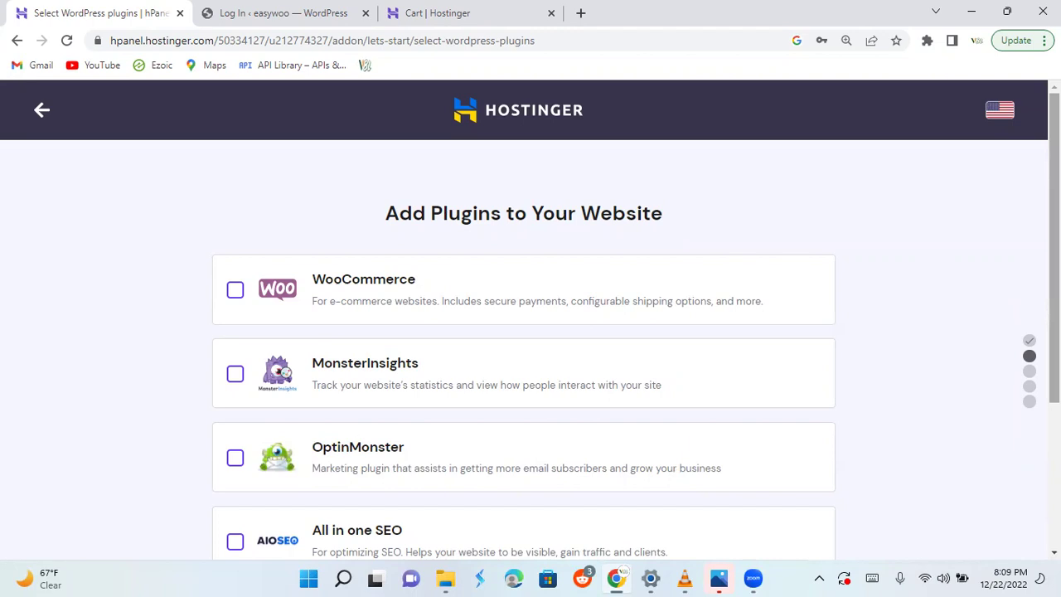
# - Skip adding plugins and skip choosing a template for the new WordPress website
pyautogui.scroll(-2, 1054, 249)
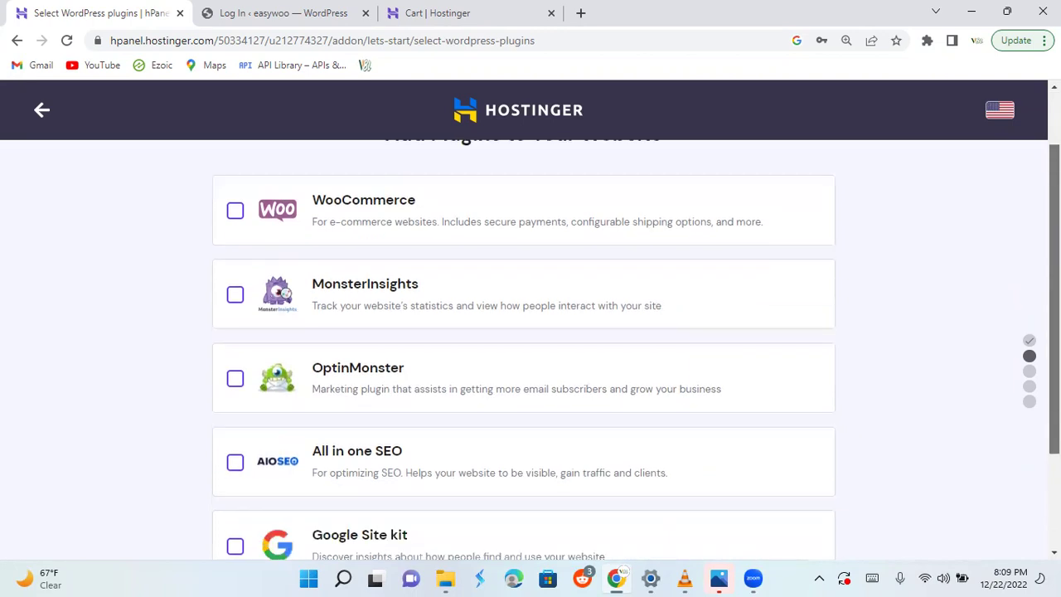
pyautogui.scroll(-1, 1054, 249)
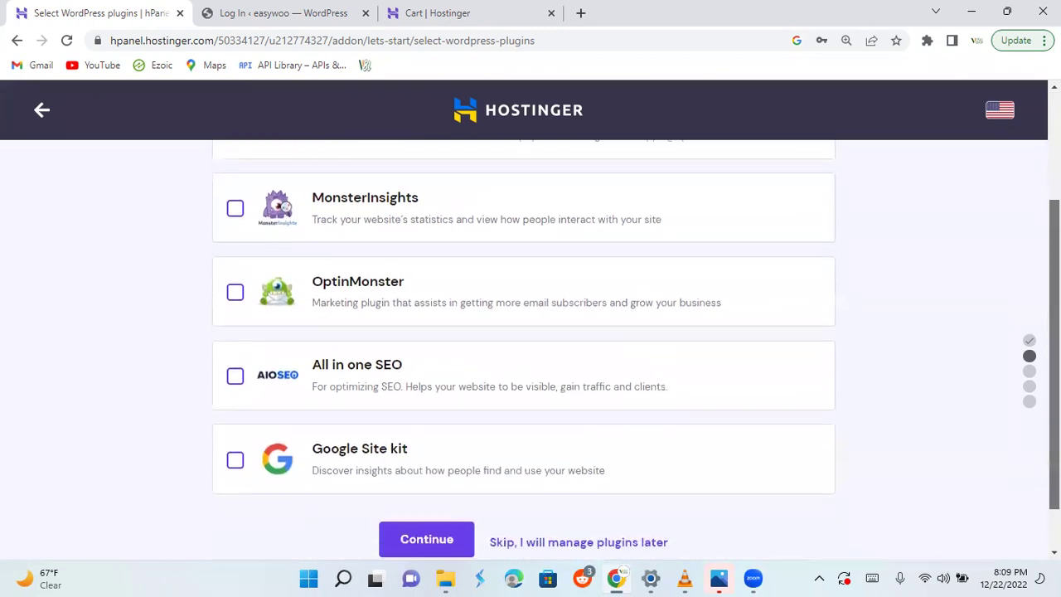
pyautogui.scroll(-1, 1054, 249)
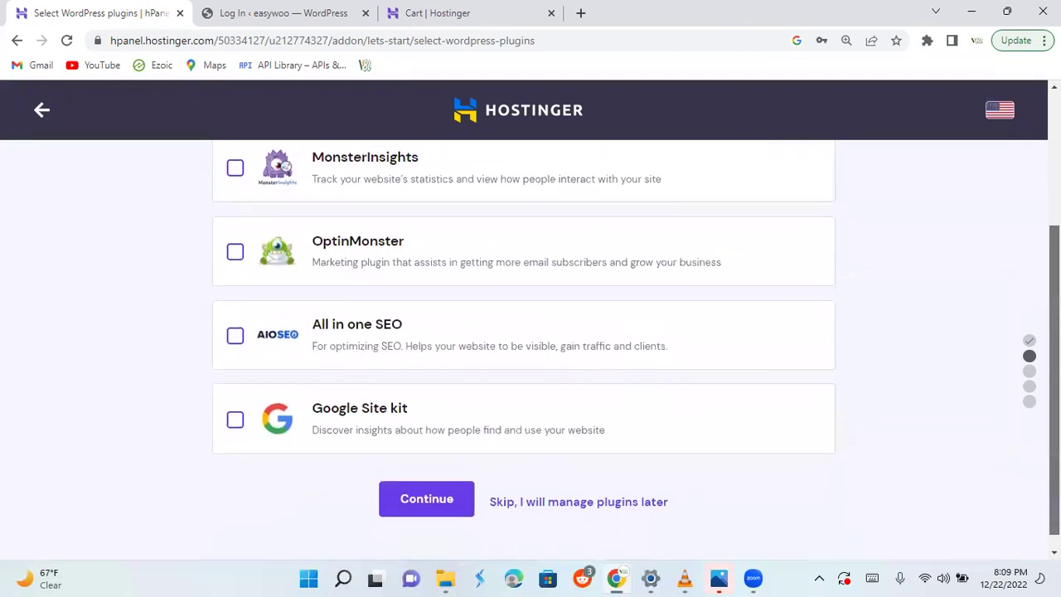
pyautogui.scroll(-1, 636, 346)
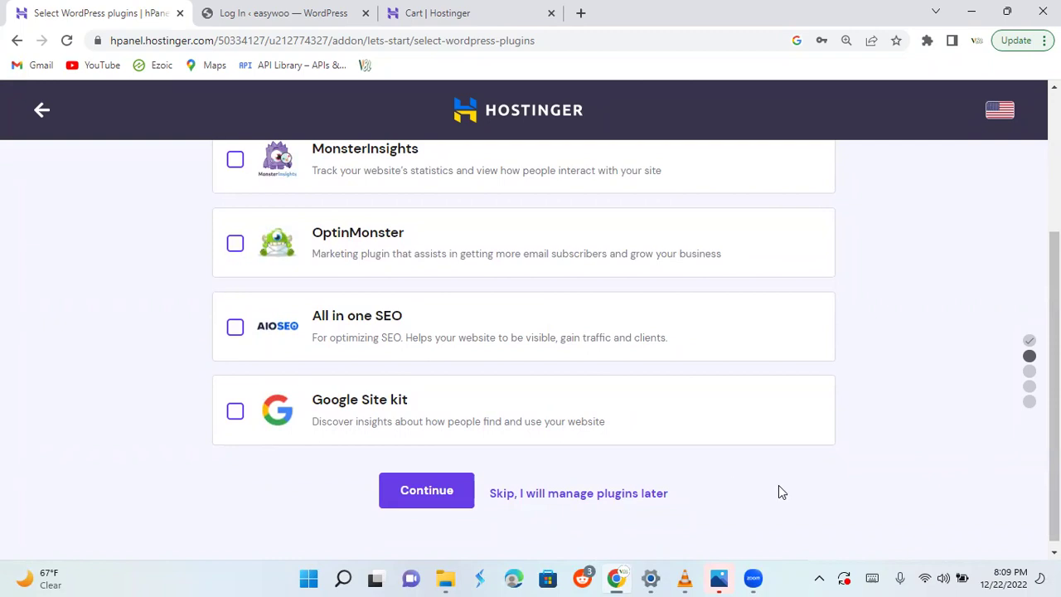
pyautogui.click(608, 501)
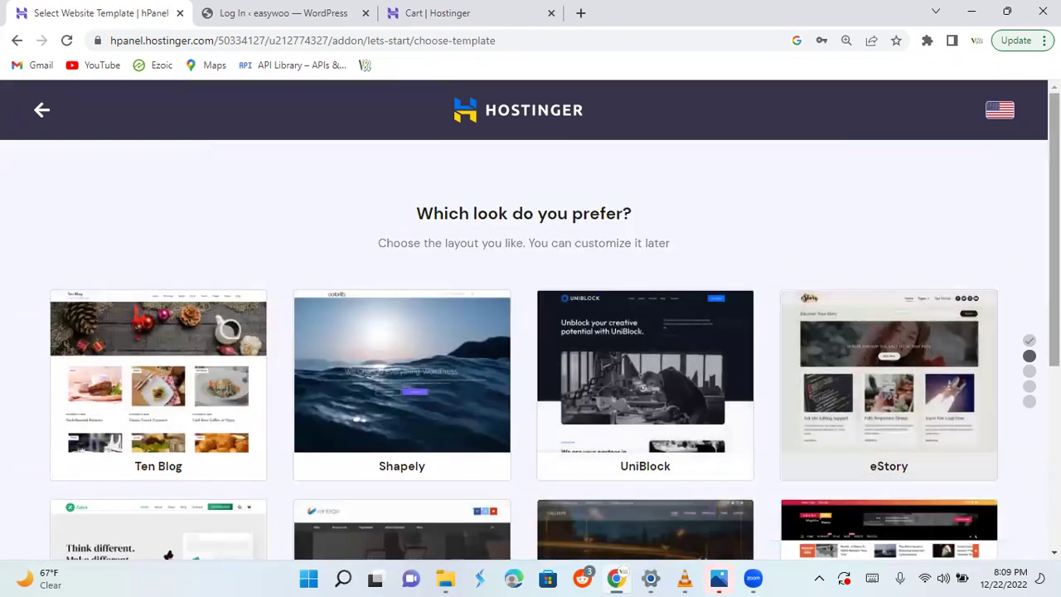
pyautogui.moveTo(1054, 284); pyautogui.dragTo(1053, 464)
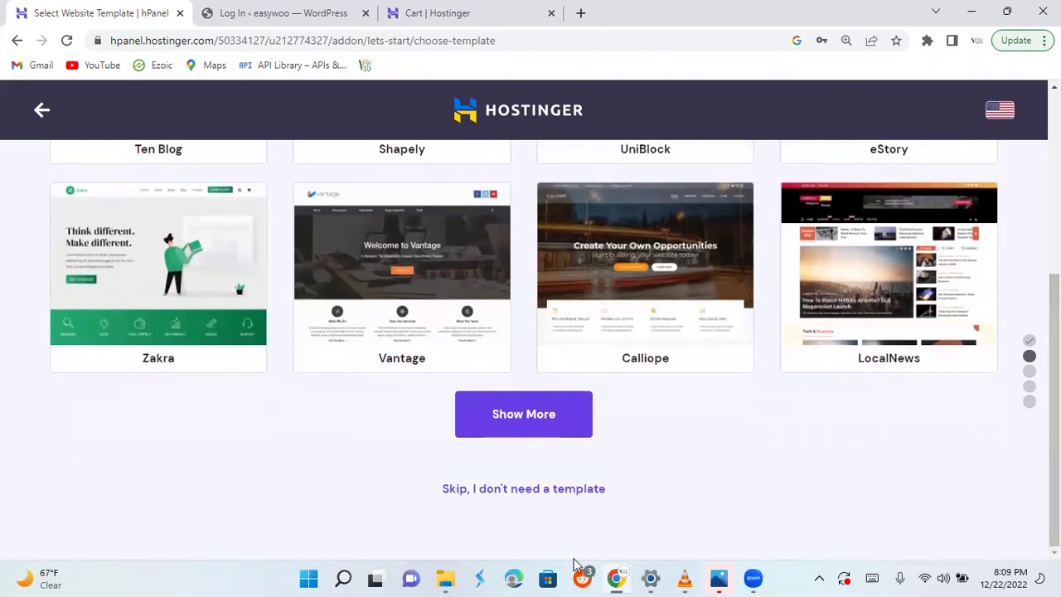
pyautogui.click(546, 492)
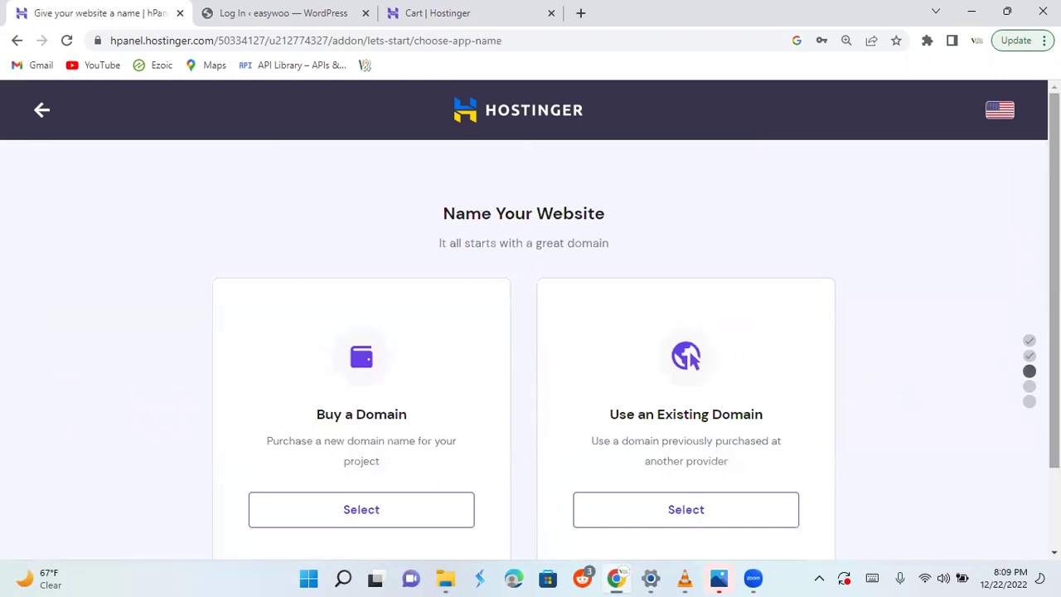
# - Compare the Buy a Domain and Use an Existing Domain options for naming the website, and select Use an Existing Domain
pyautogui.moveTo(1053, 332); pyautogui.dragTo(1054, 410)
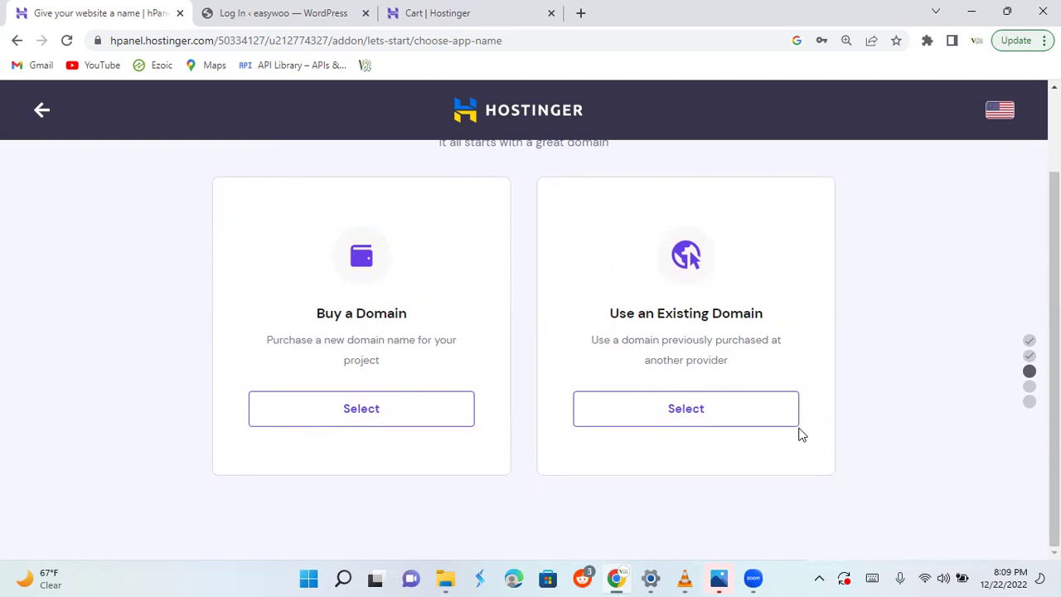
pyautogui.click(699, 408)
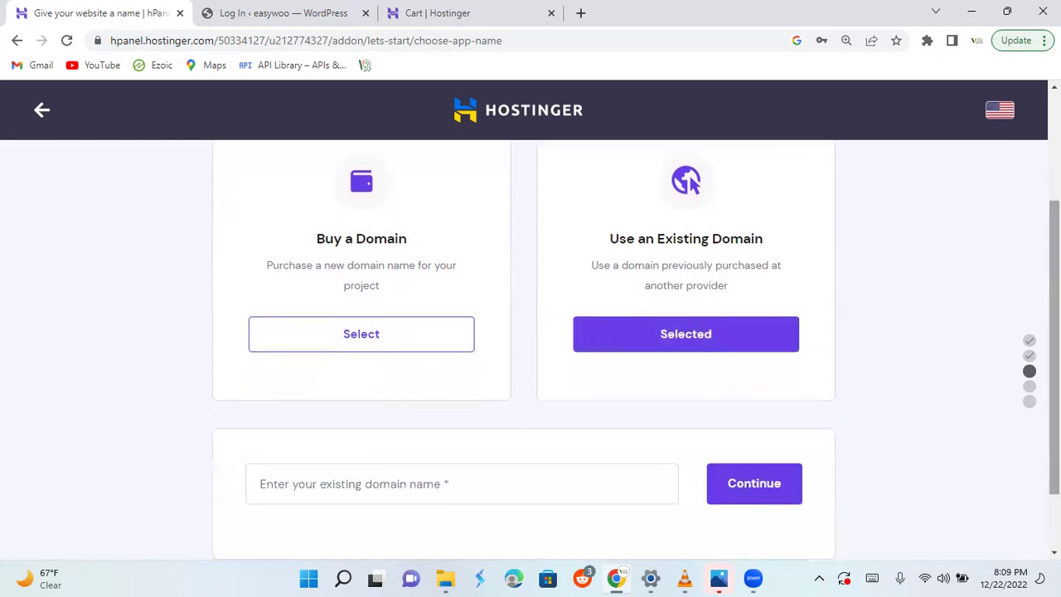
pyautogui.scroll(-1, 371, 321)
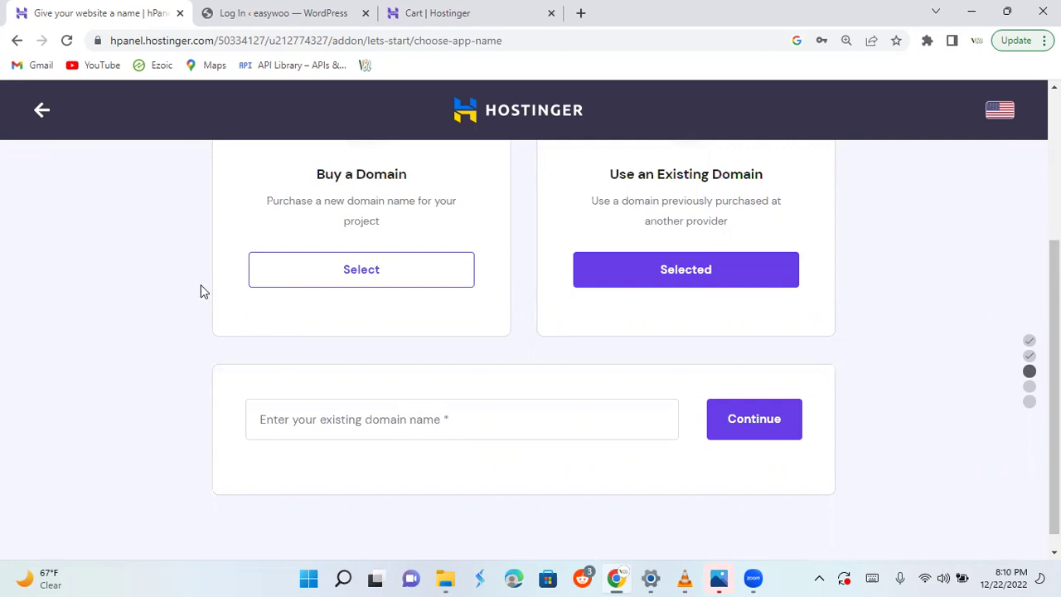
pyautogui.click(356, 281)
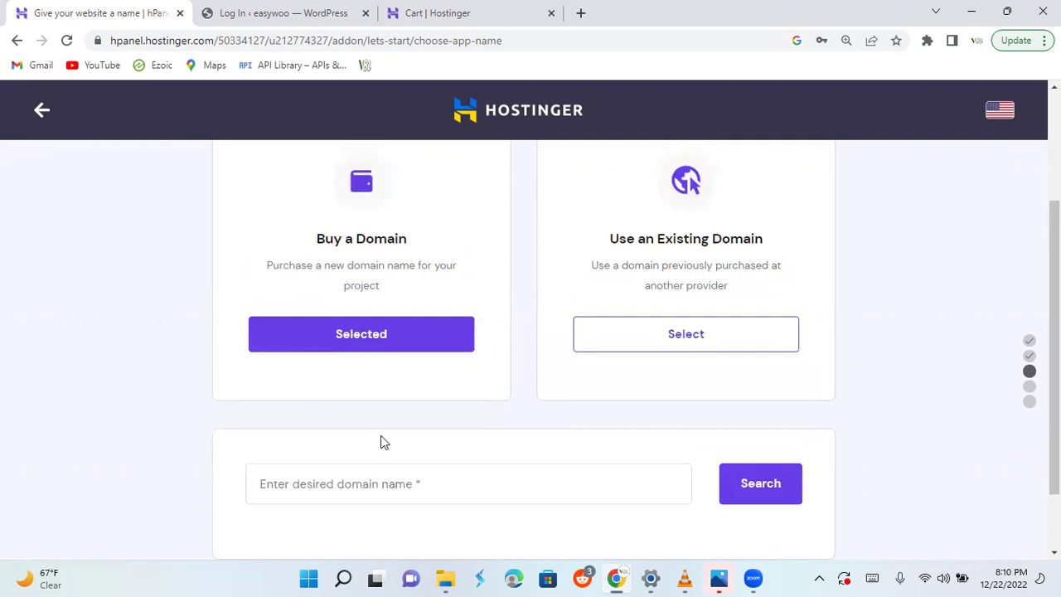
pyautogui.click(670, 345)
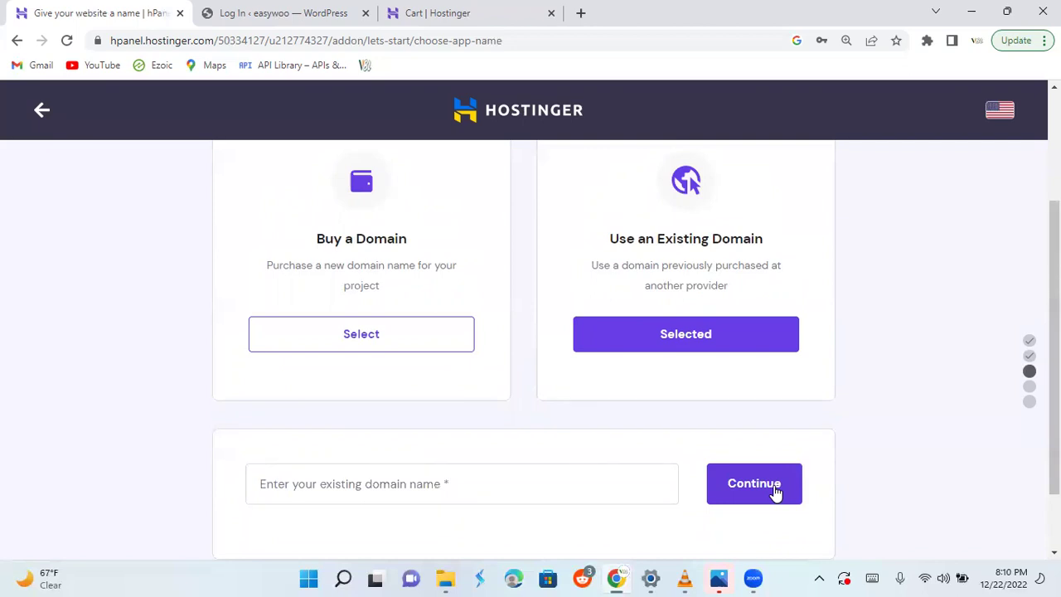
# - Switch to the easywoo WordPress login page and examine the wp-admin part of its address and the login fields
pyautogui.click(277, 13)
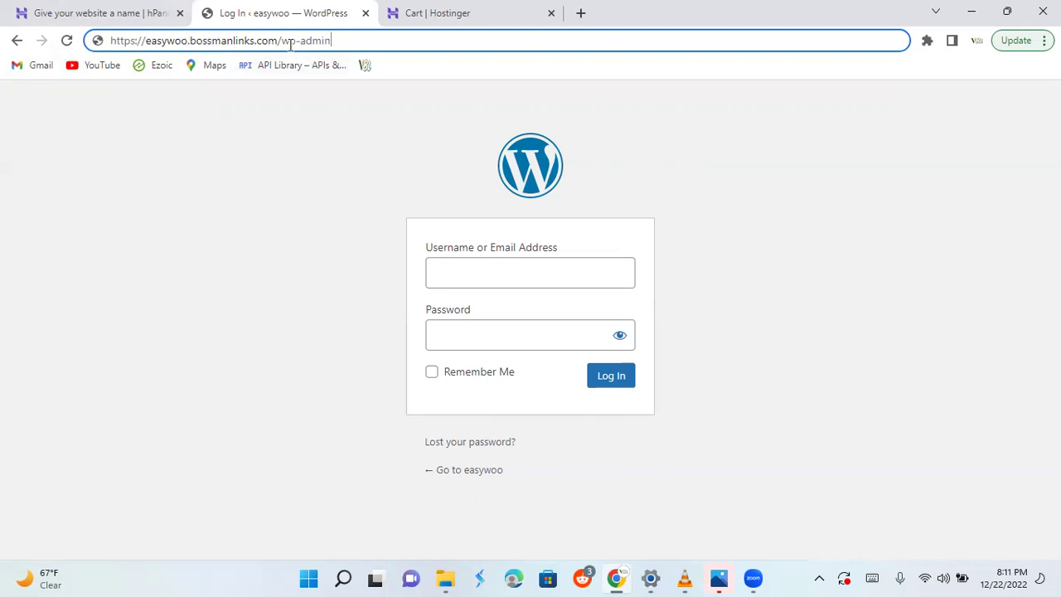
pyautogui.moveTo(282, 43); pyautogui.dragTo(326, 43)
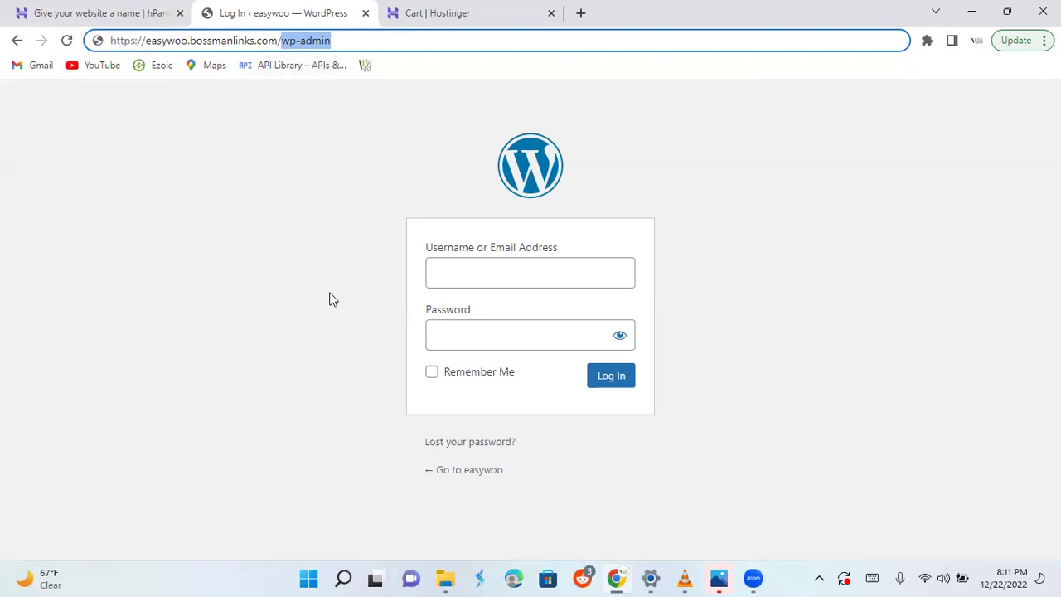
pyautogui.click(503, 281)
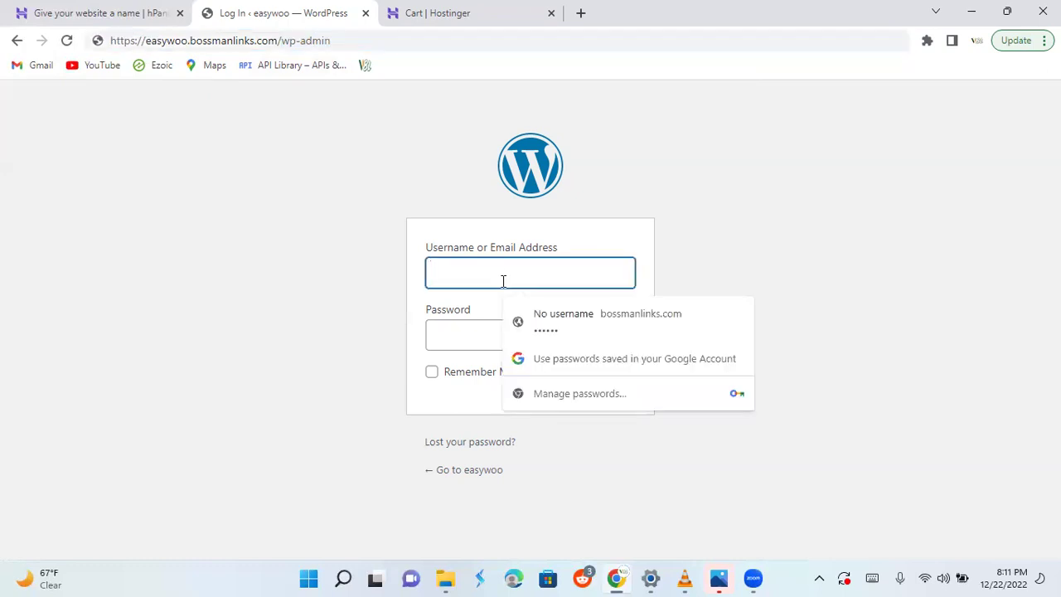
pyautogui.click(356, 298)
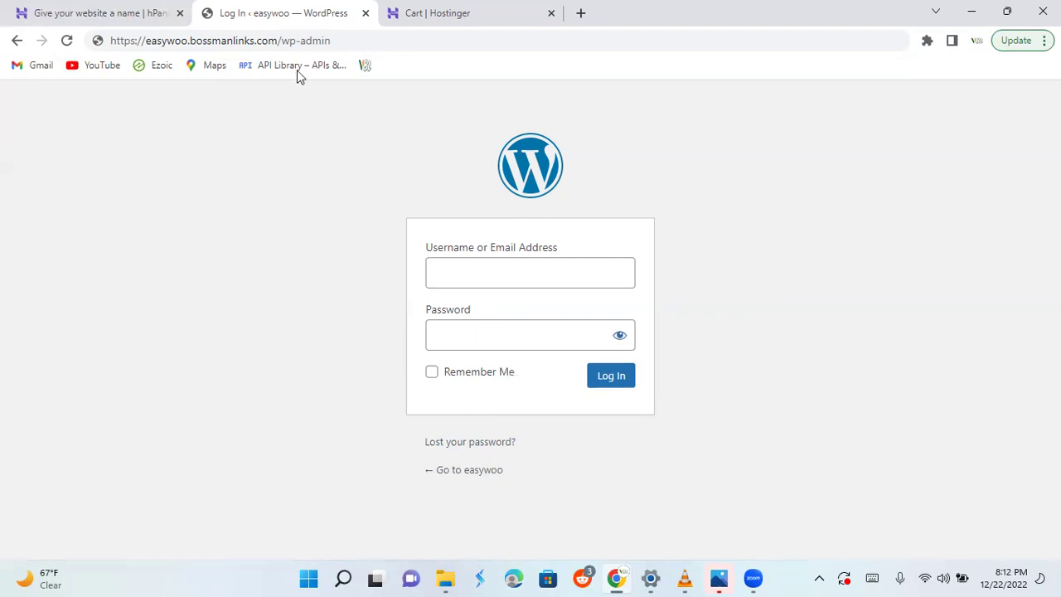
# - Open the public home page at easywoo.bossmanlinks.com and look through its default content down to the footer
pyautogui.moveTo(330, 40); pyautogui.dragTo(284, 47)
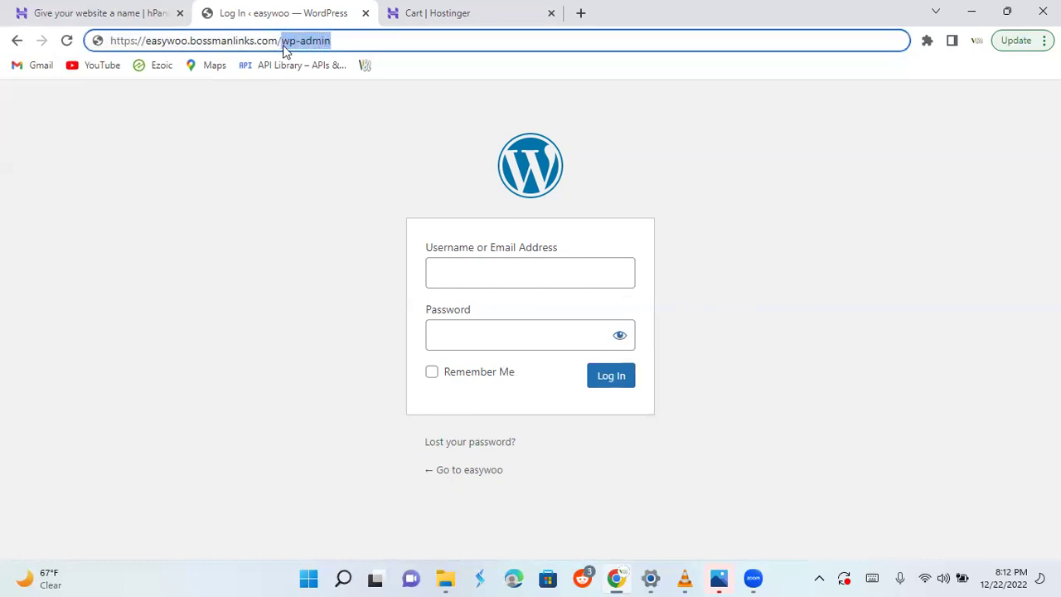
pyautogui.press('BackSpace')
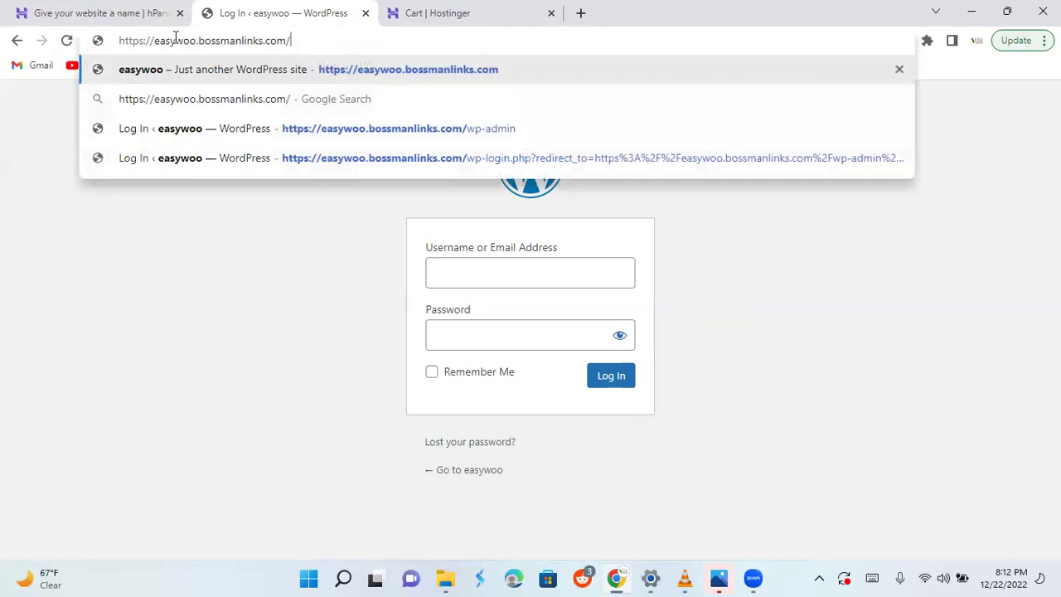
pyautogui.click(228, 71)
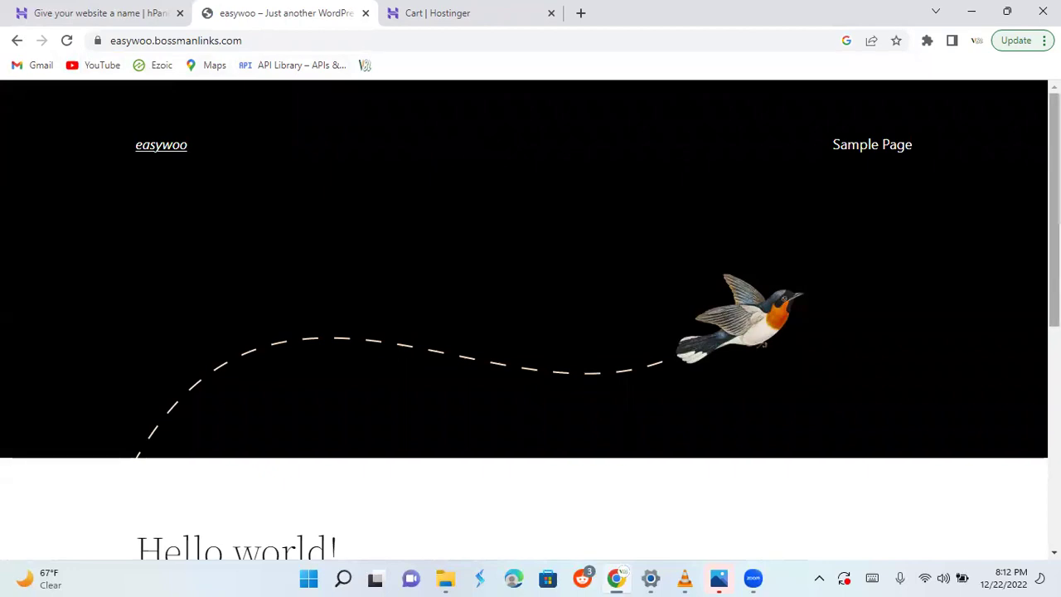
pyautogui.scroll(-3, 531, 320)
pyautogui.scroll(-3, 531, 320)
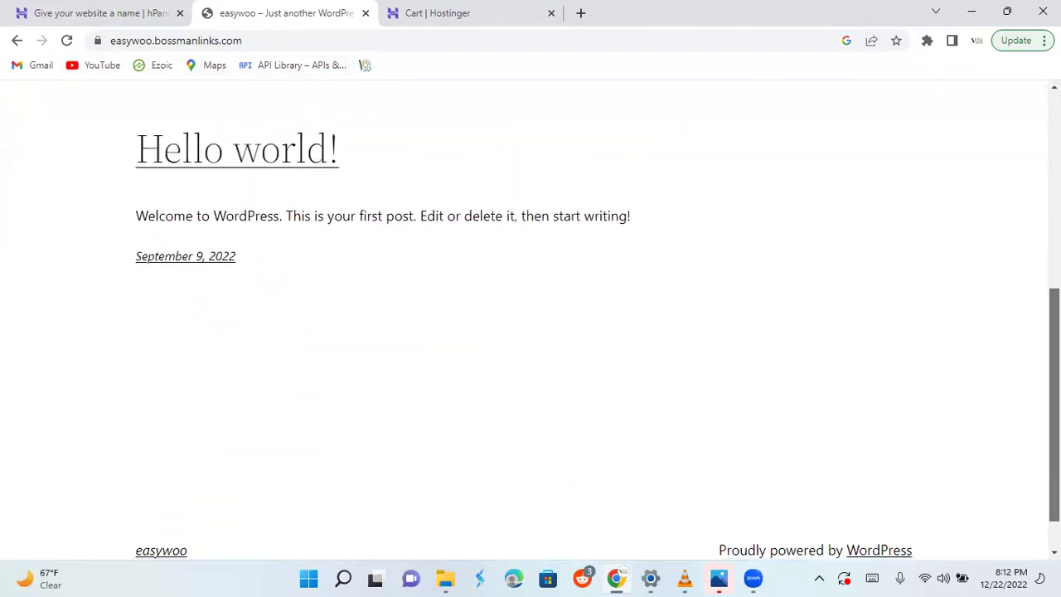
pyautogui.scroll(5, 531, 320)
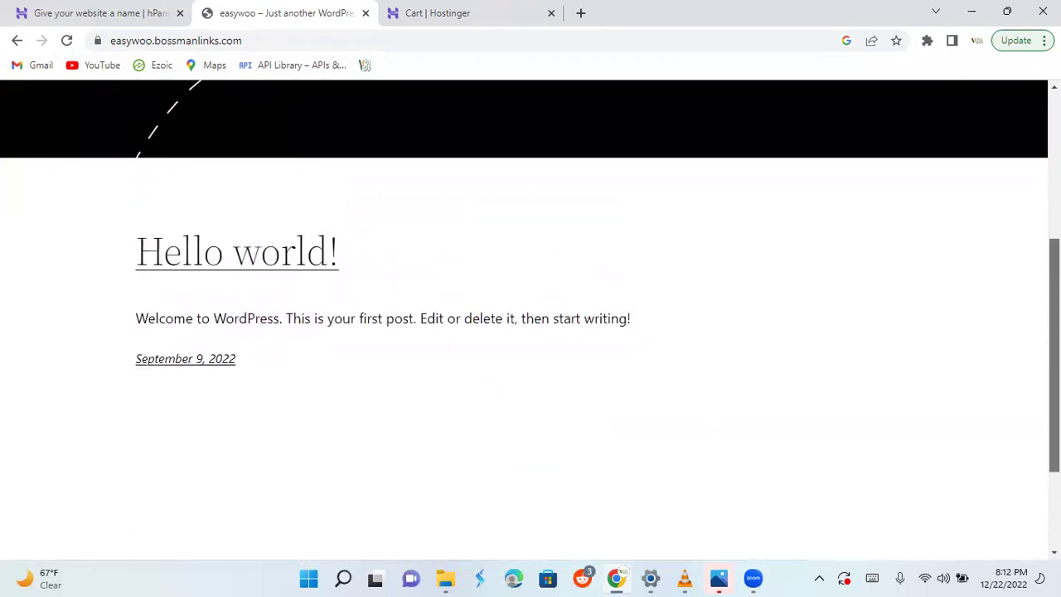
pyautogui.scroll(-4, 531, 320)
pyautogui.scroll(-2, 531, 320)
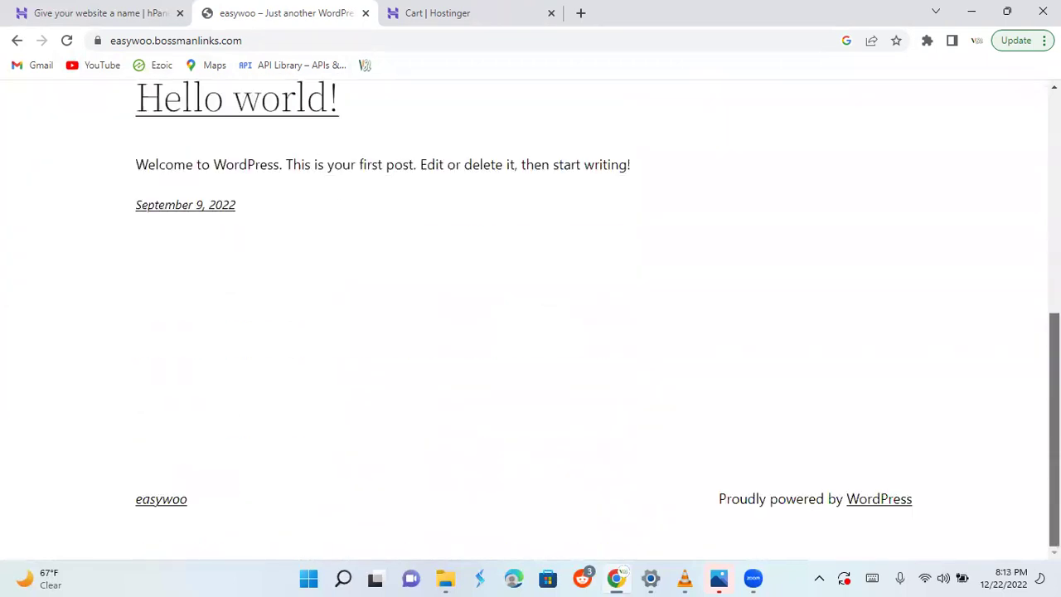
pyautogui.scroll(6, 898, 92)
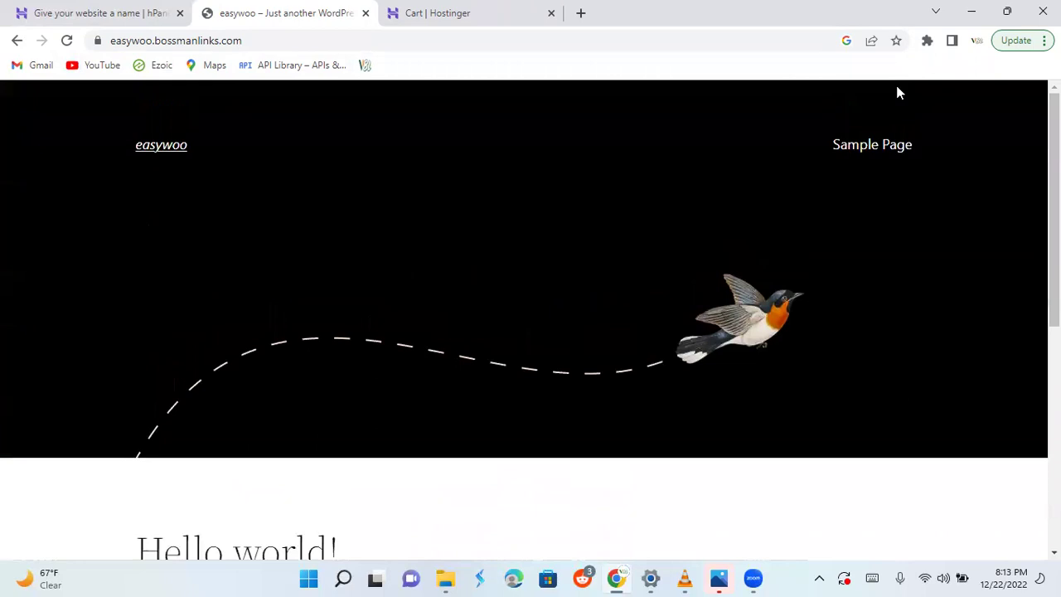
pyautogui.click(247, 44)
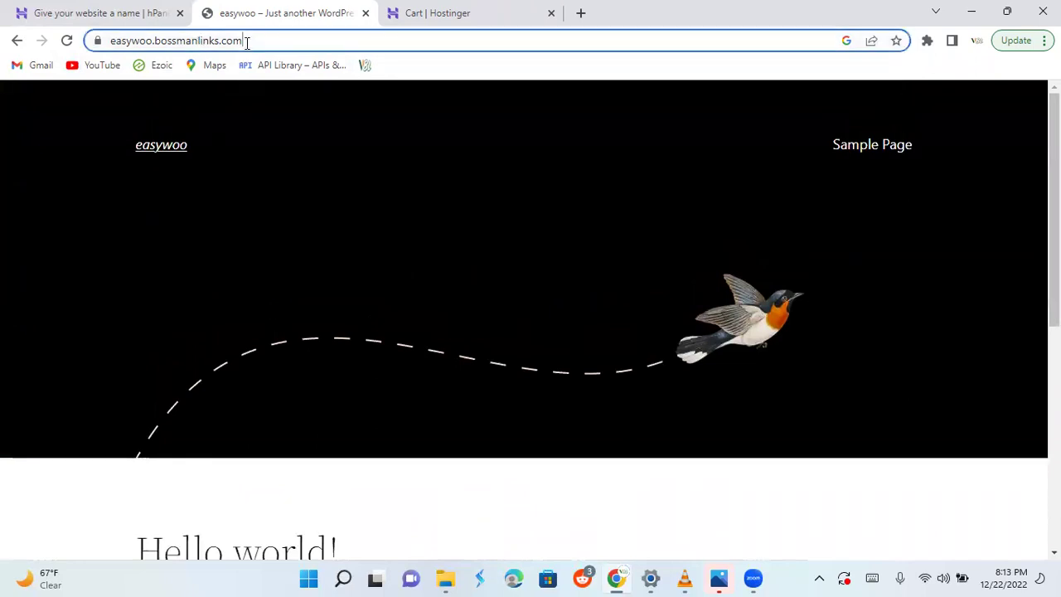
pyautogui.write('/')
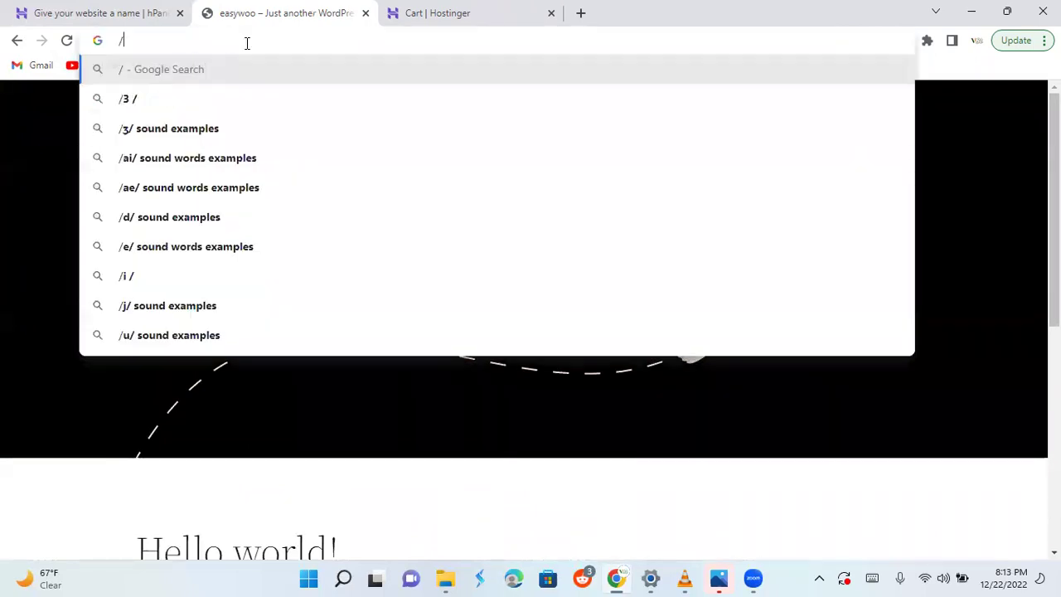
pyautogui.write('w')
pyautogui.press('BackSpace')
pyautogui.press('BackSpace')
pyautogui.press('BackSpace')
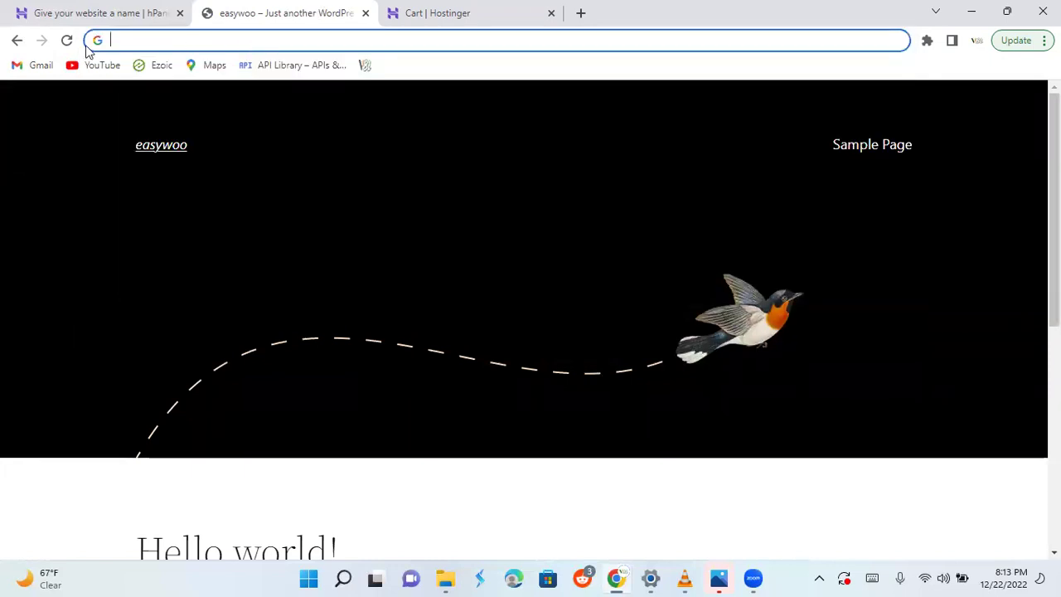
pyautogui.write('e')
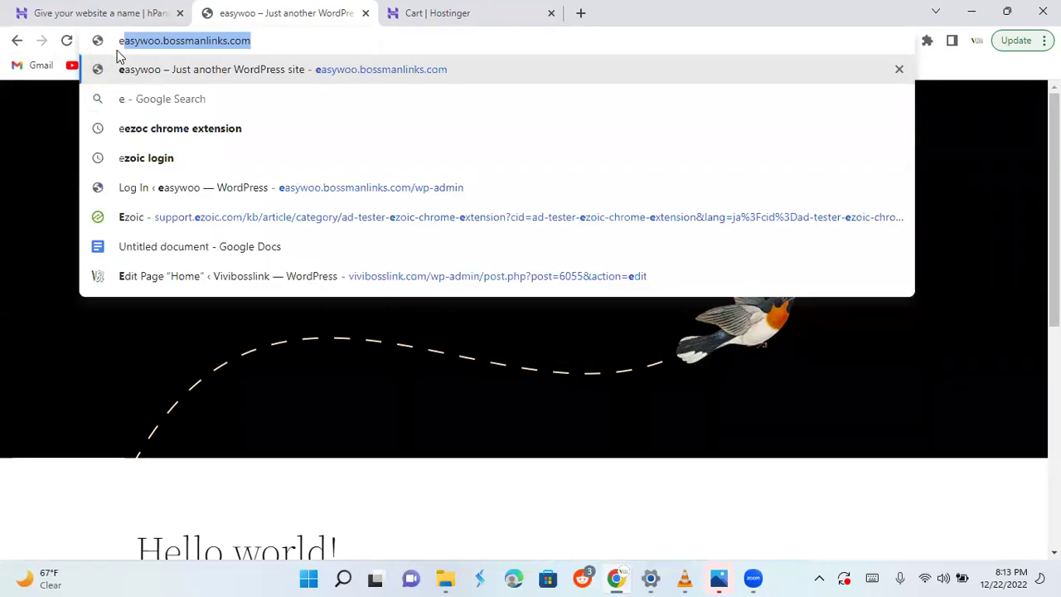
pyautogui.click(146, 73)
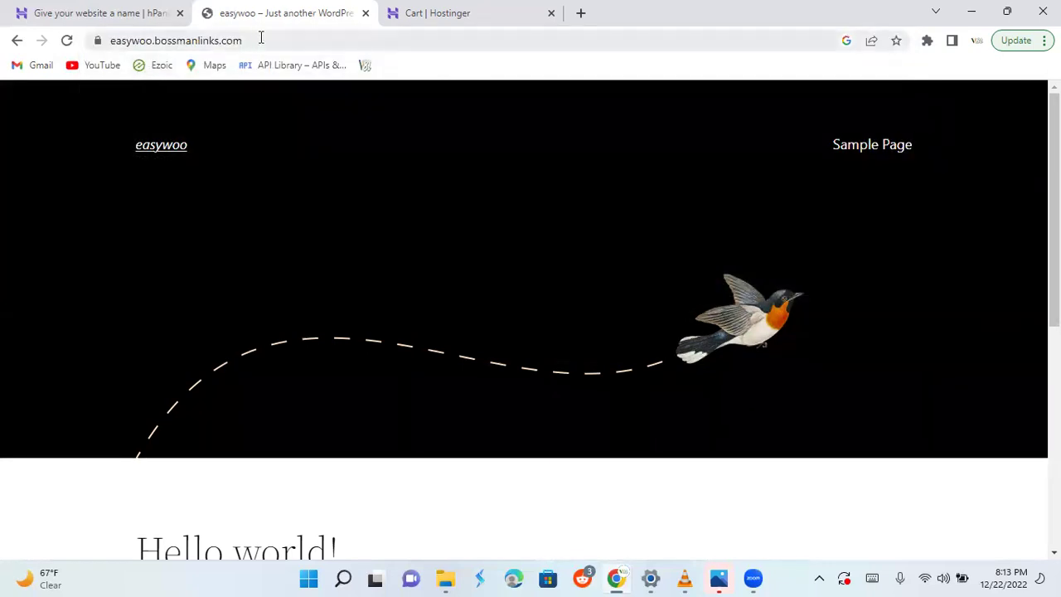
# - Go to the site's WordPress login page at easywoo.bossmanlinks.com/wp-admin
pyautogui.click(246, 40)
pyautogui.press('End')
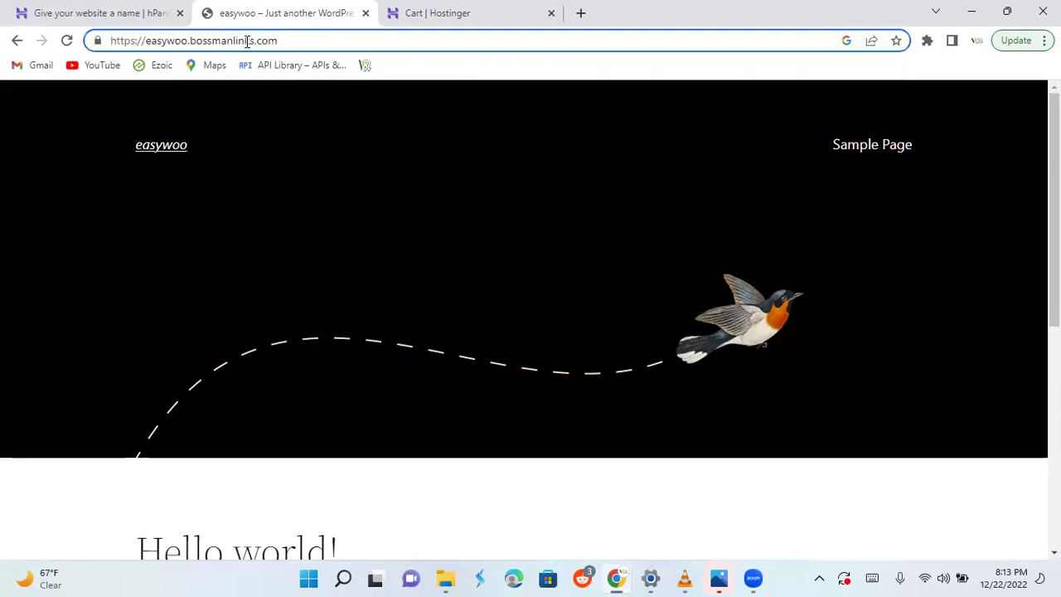
pyautogui.write('/wp')
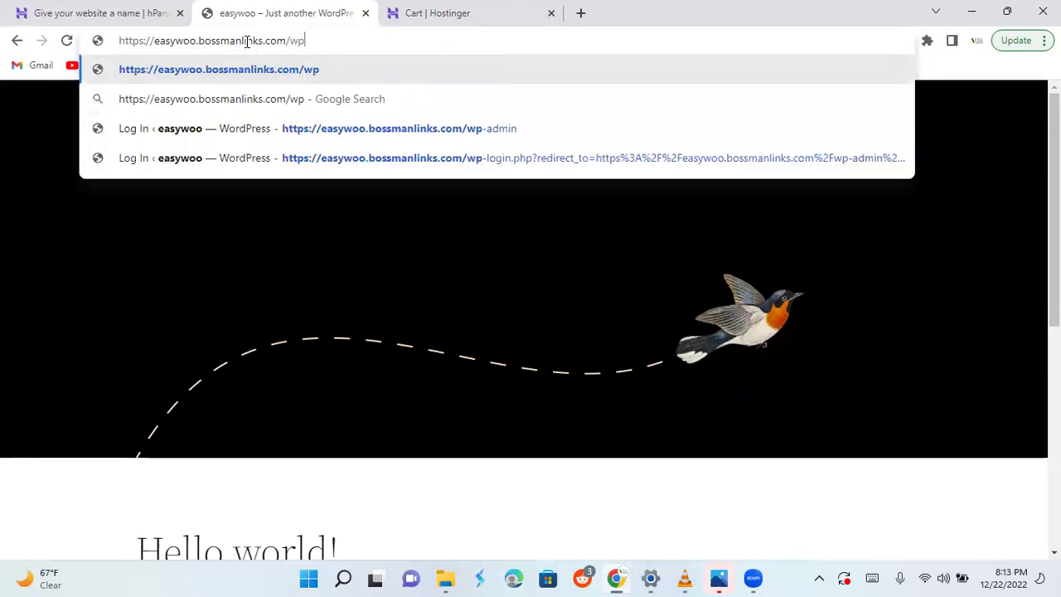
pyautogui.write('-a')
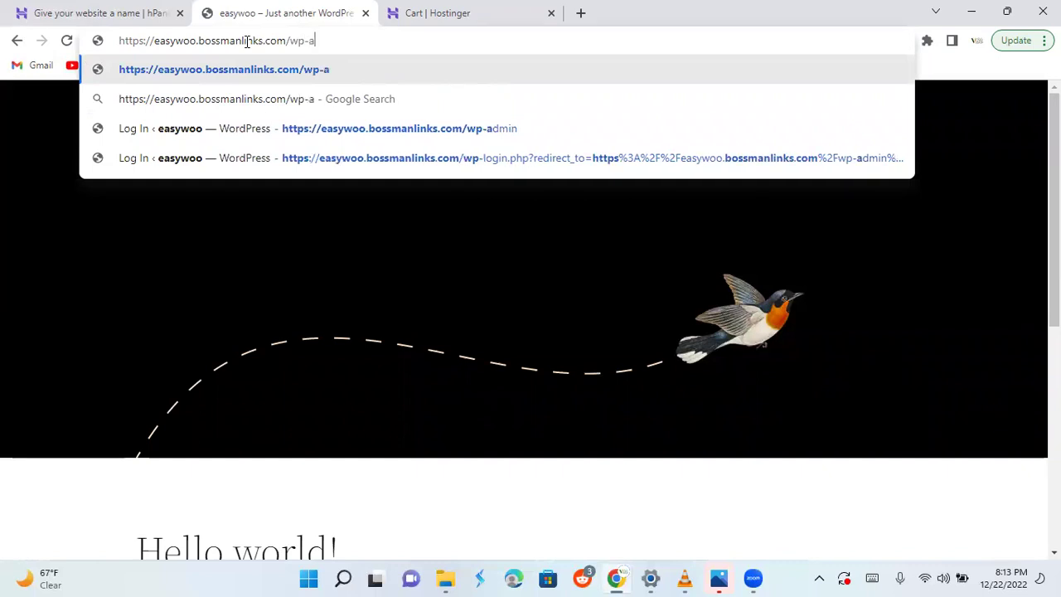
pyautogui.write('dmin')
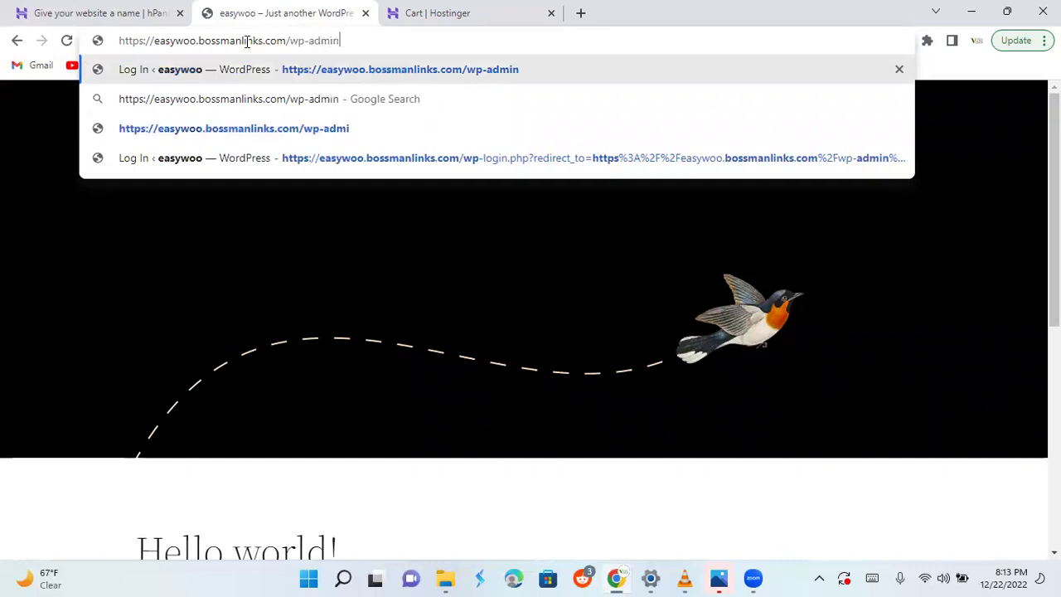
pyautogui.press('Return')
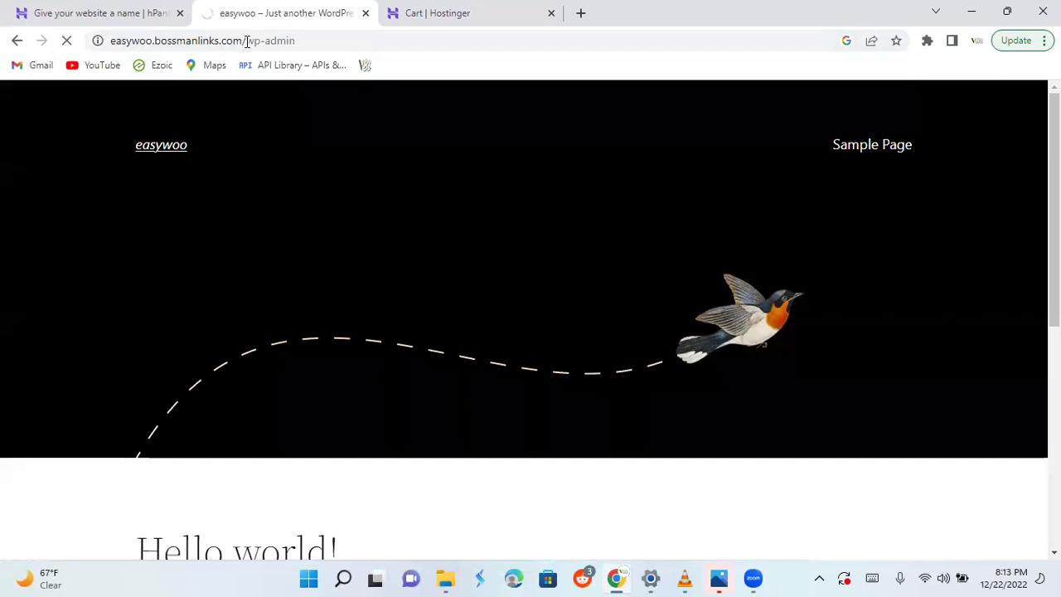